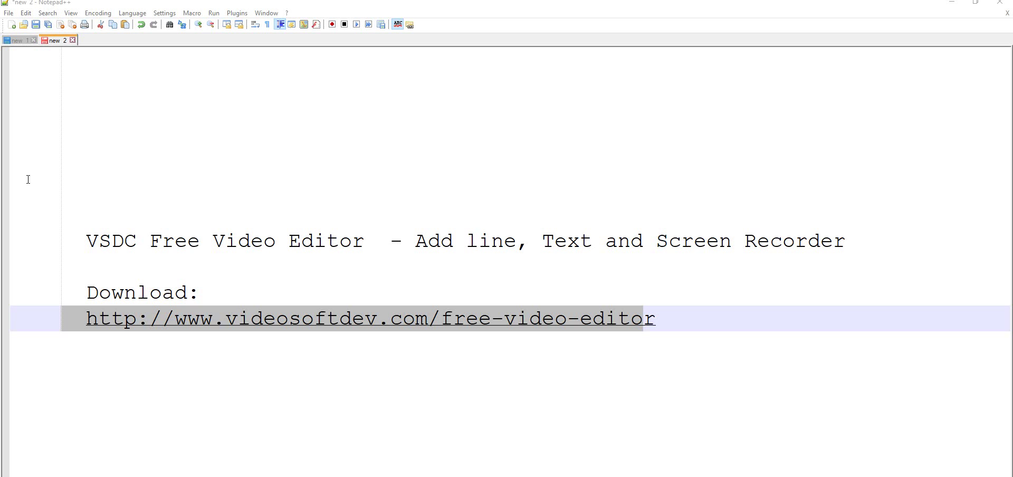
- Highlight the VSDC Free Video Editor title, its listed features and the download address in the notes
drag(81, 243, 364, 240)
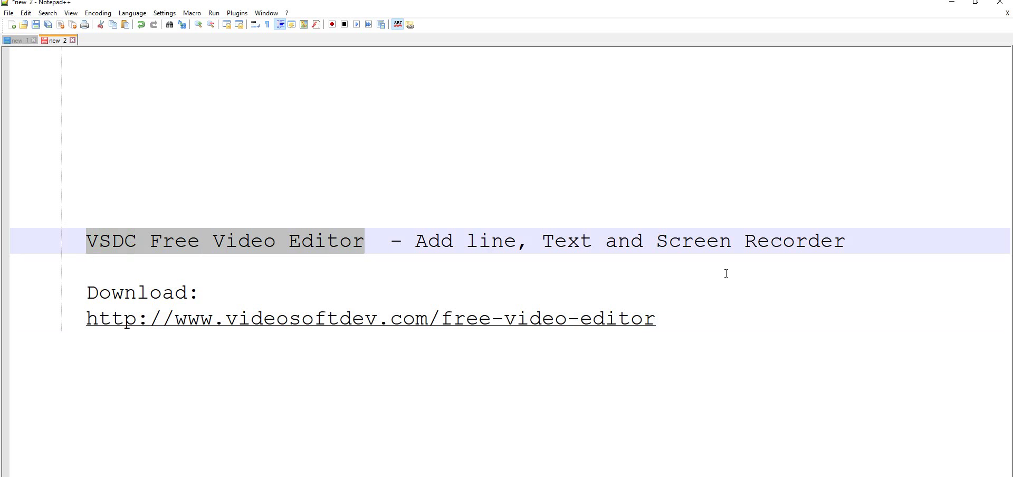
drag(656, 245, 853, 241)
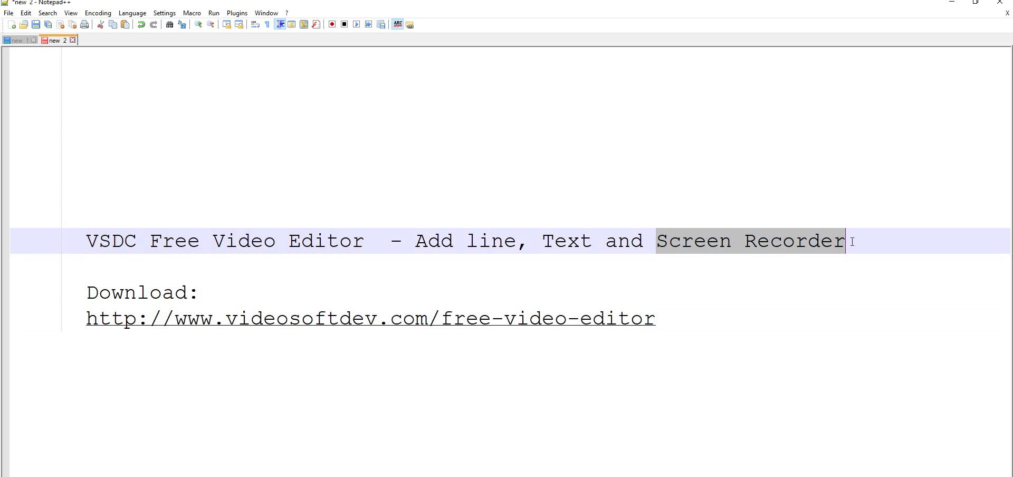
drag(413, 240, 591, 241)
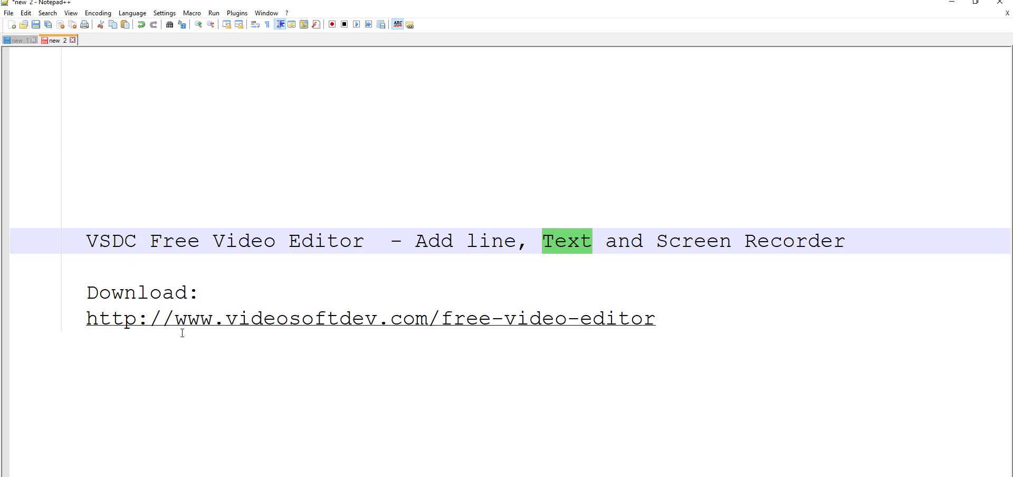
drag(81, 321, 706, 320)
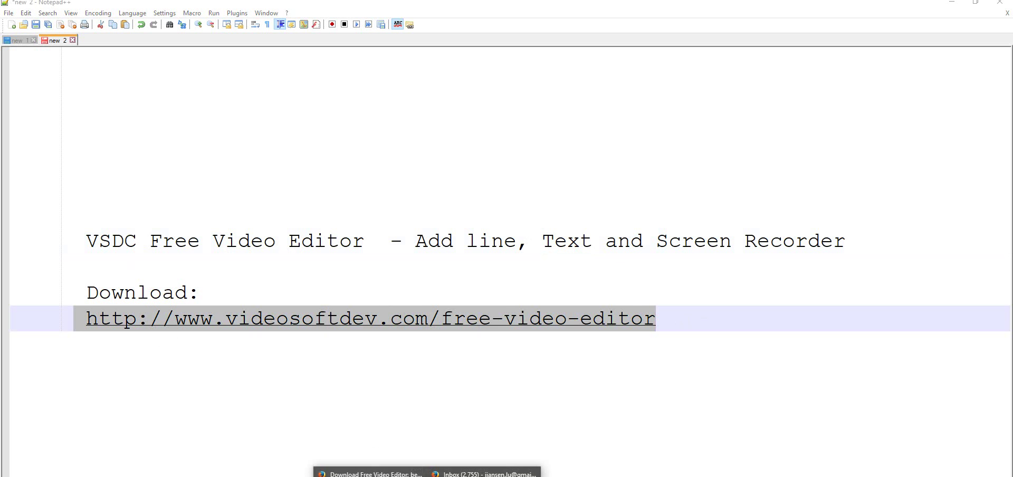
click(485, 471)
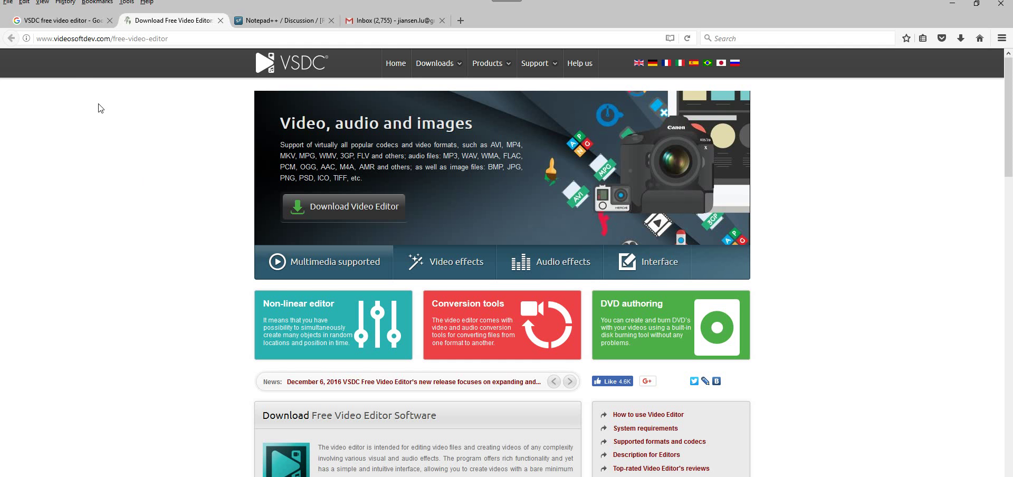
click(176, 42)
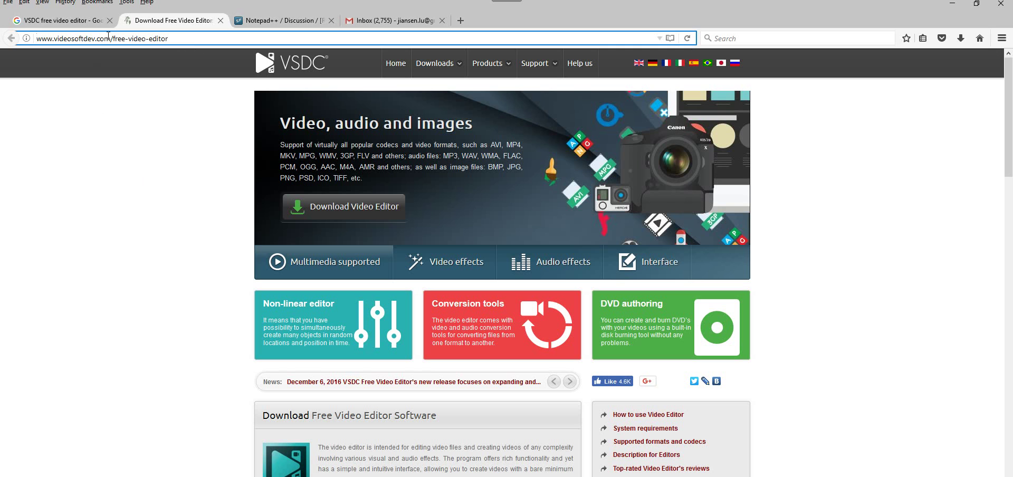
drag(169, 38, 24, 38)
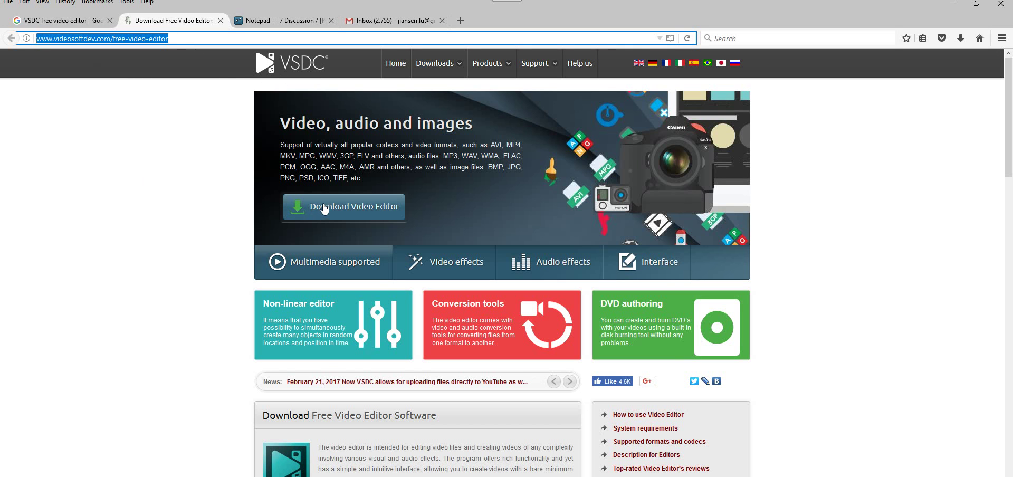
click(357, 212)
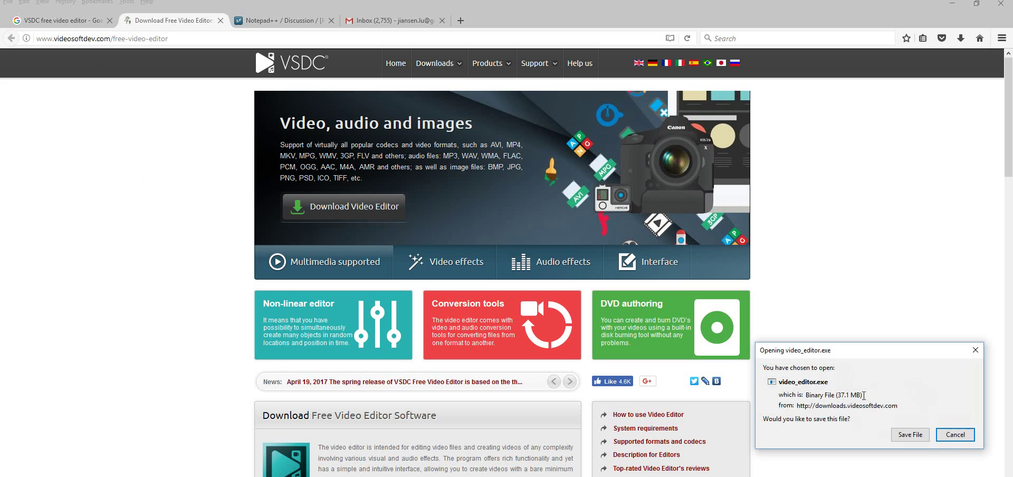
click(952, 436)
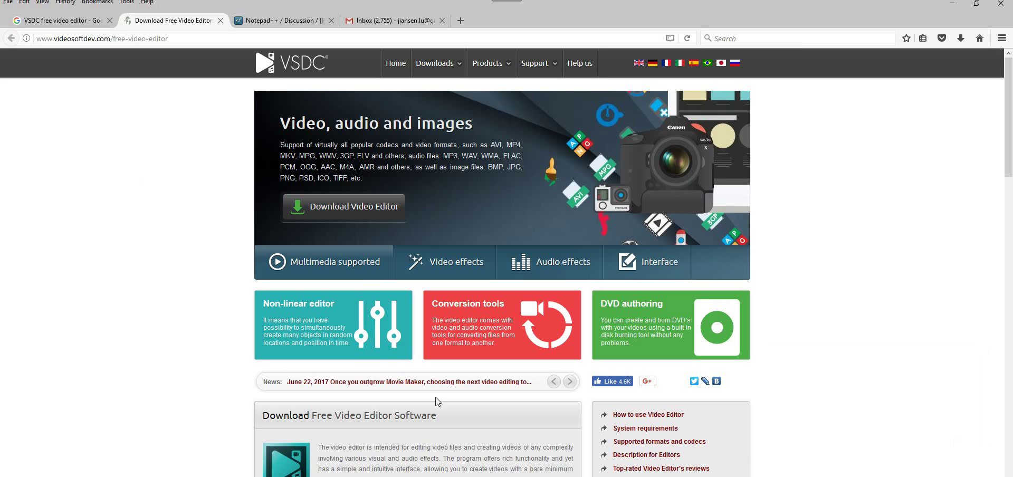
- Examine the installed VSDC programs in the FlashIntegro group of the Start menu
key(super)
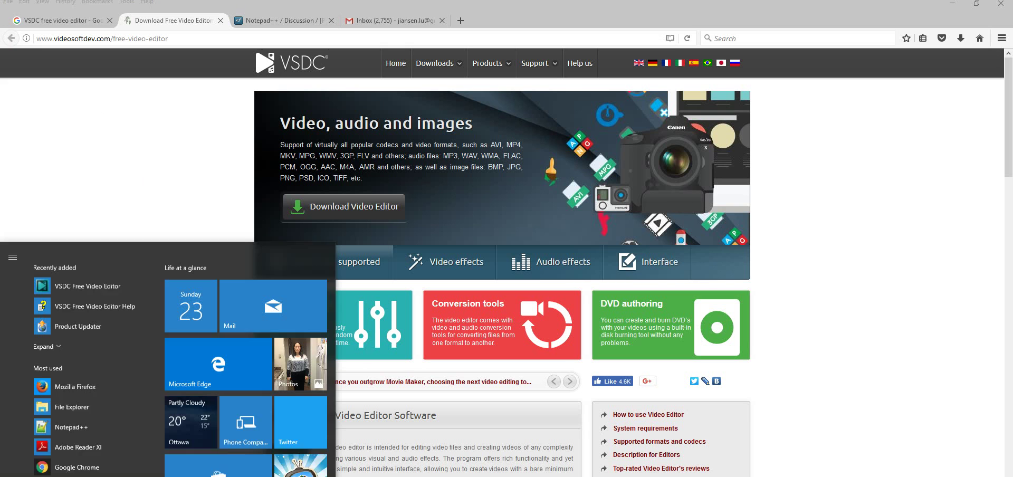
drag(159, 278, 156, 335)
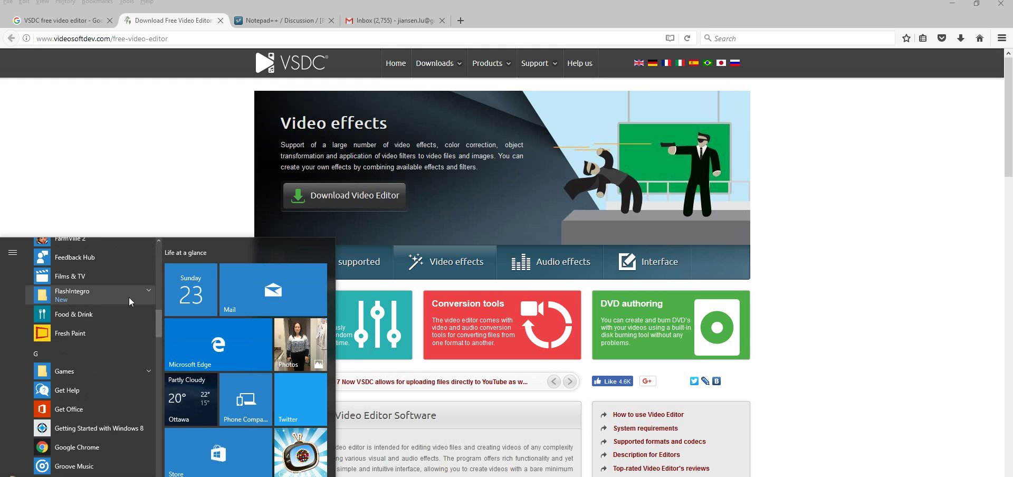
click(147, 291)
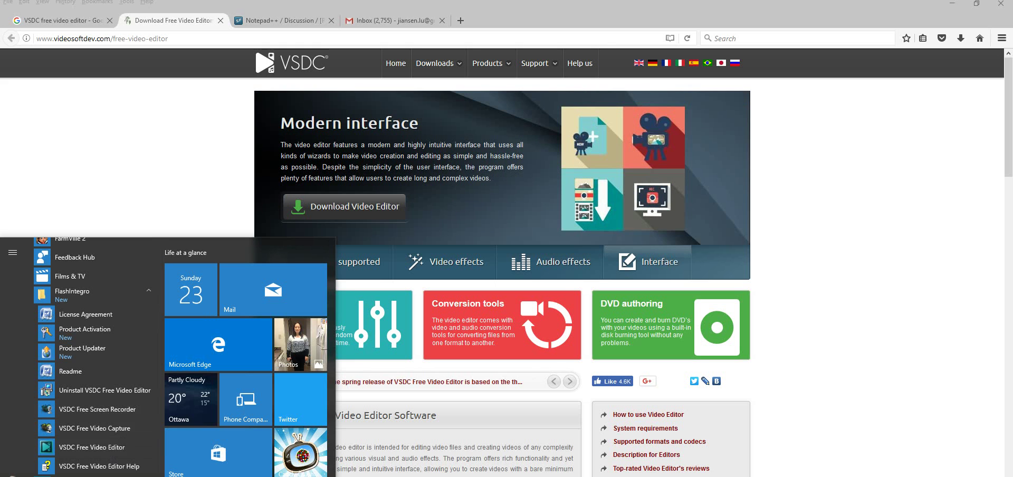
key(Escape)
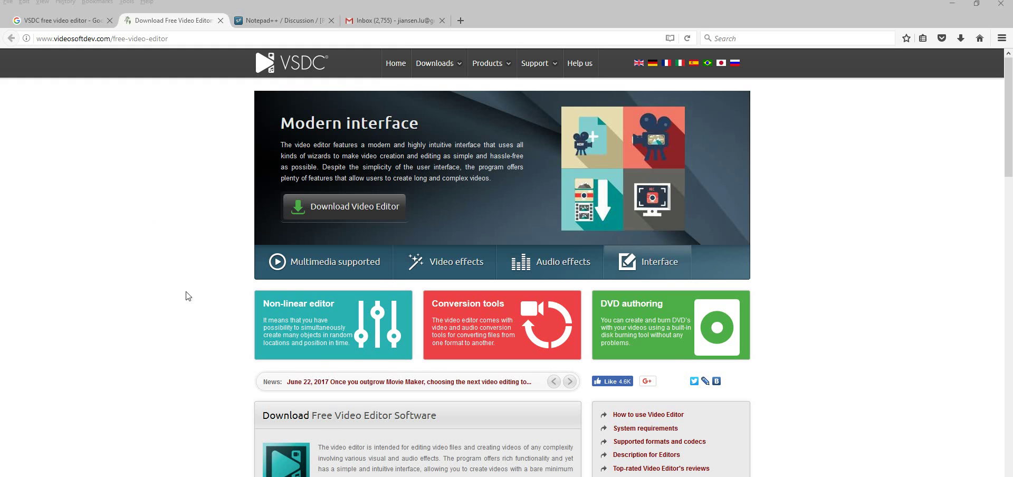
- Switch to VSDC Video Editor and shift its window slightly up and to the left
mouse_move(531, 476)
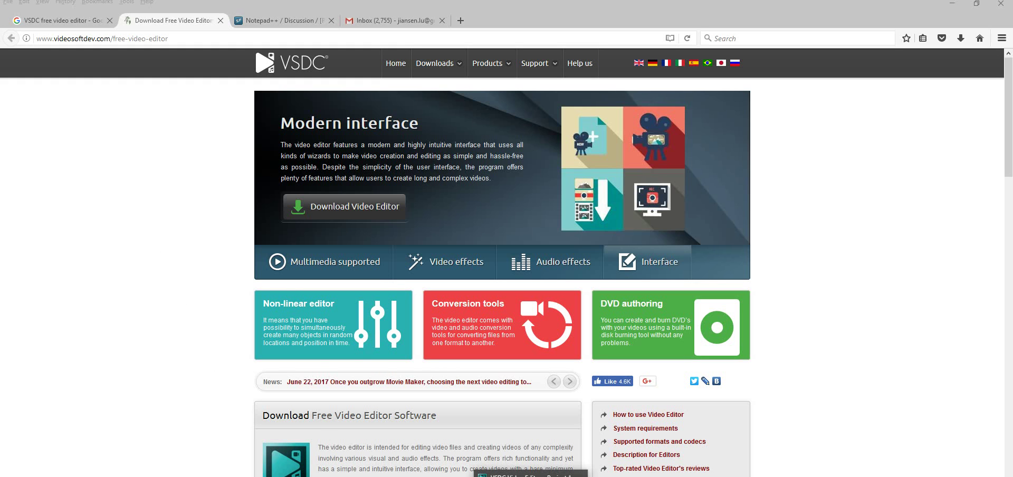
click(530, 475)
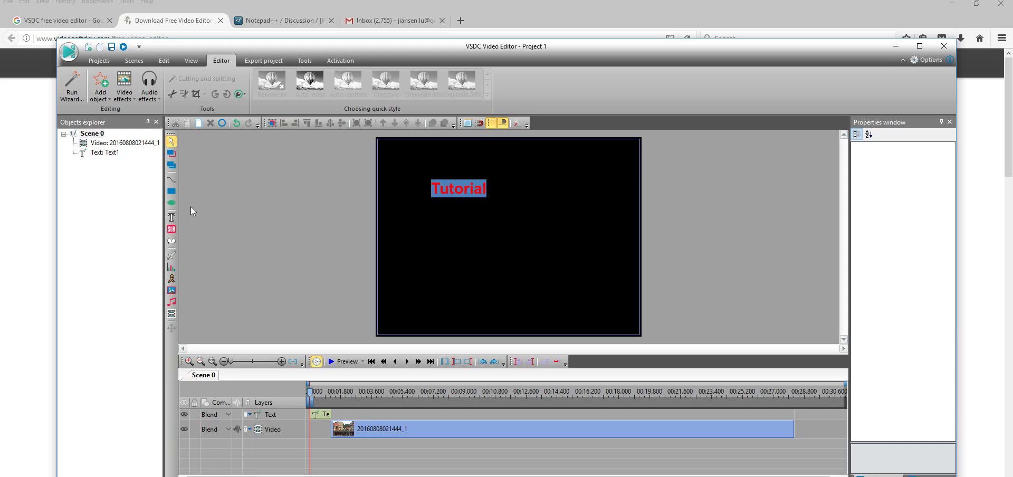
drag(179, 47, 170, 37)
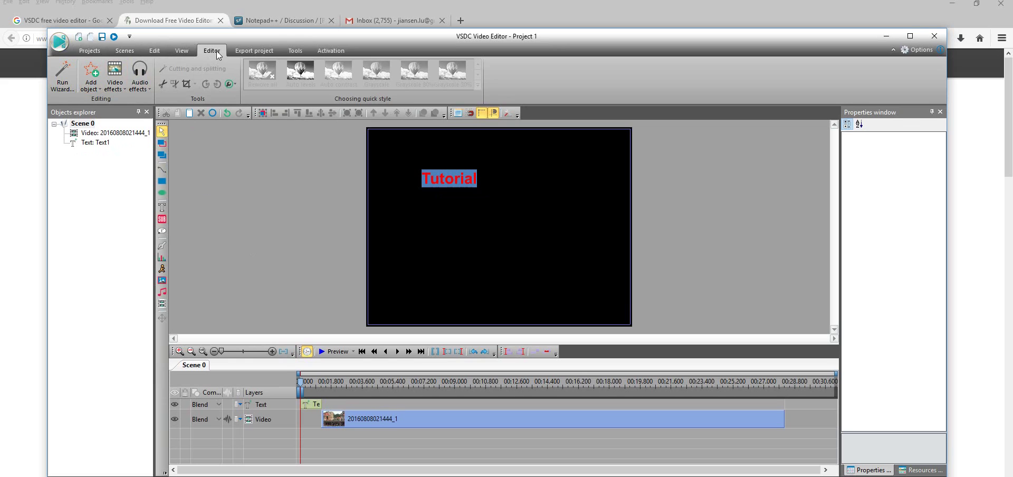
- Create a new blank project at Full HD 1440x1080 pixels (4:3) and 30 fps with a black background
click(90, 51)
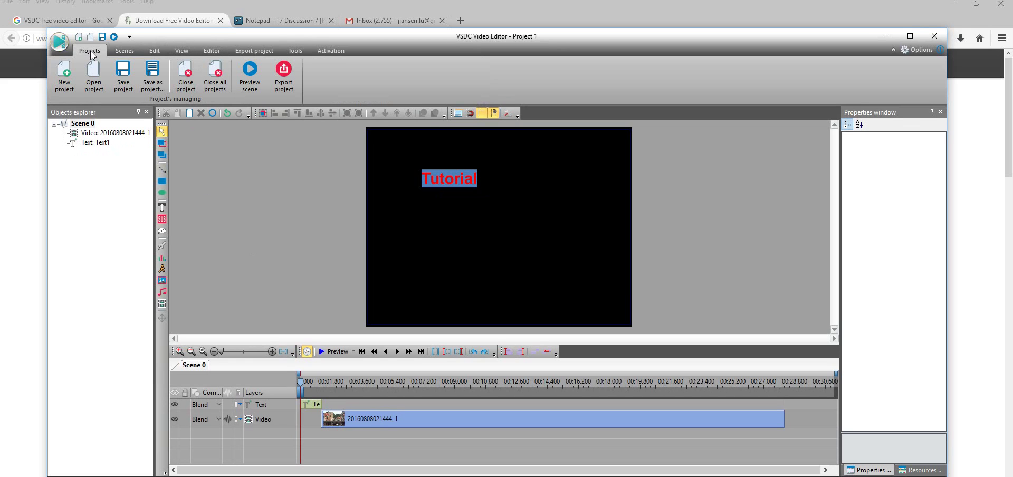
click(211, 51)
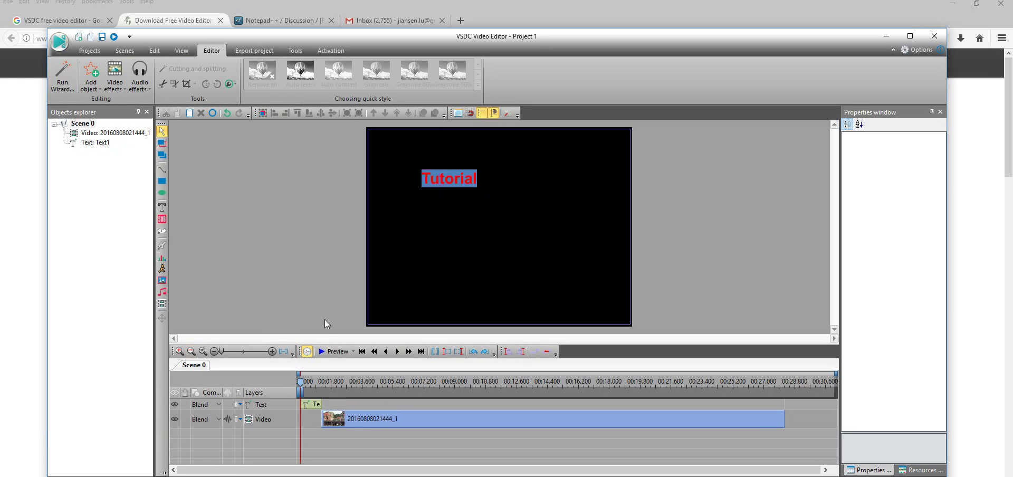
click(89, 51)
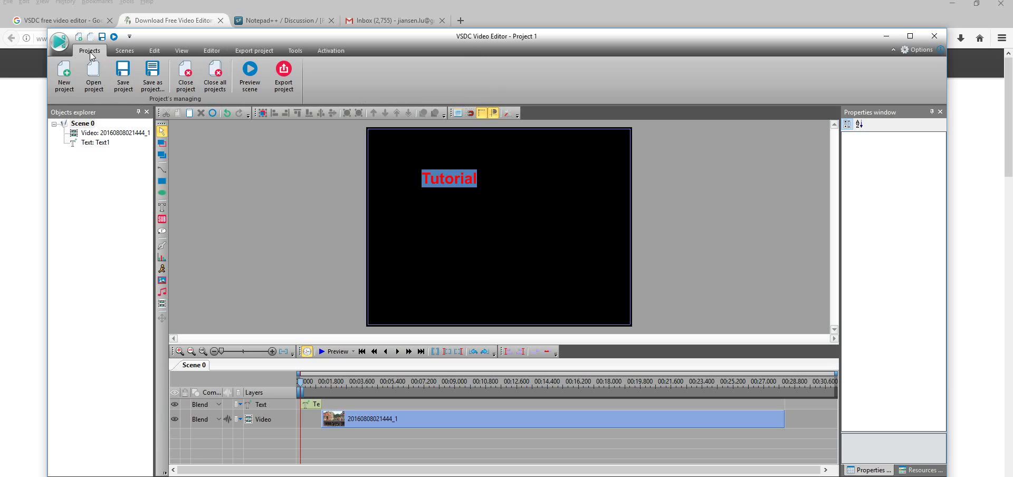
click(66, 74)
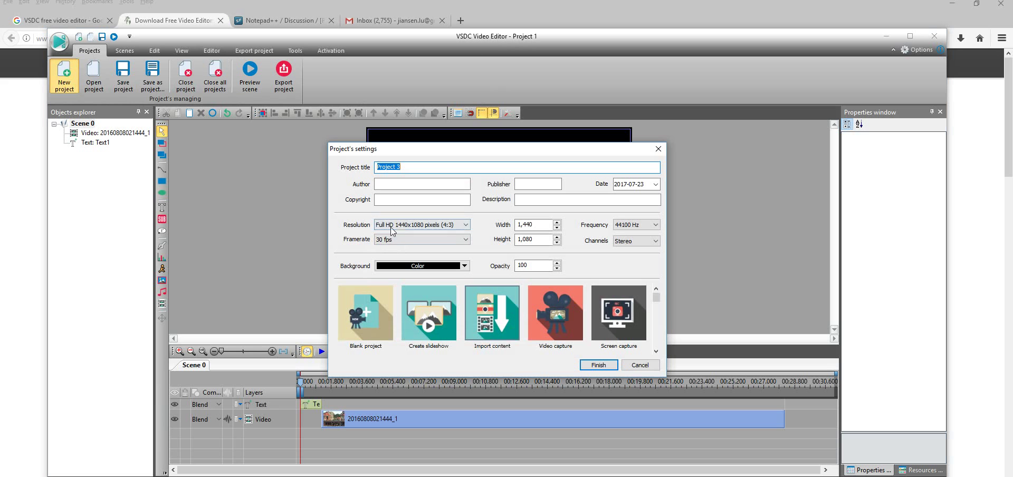
click(468, 226)
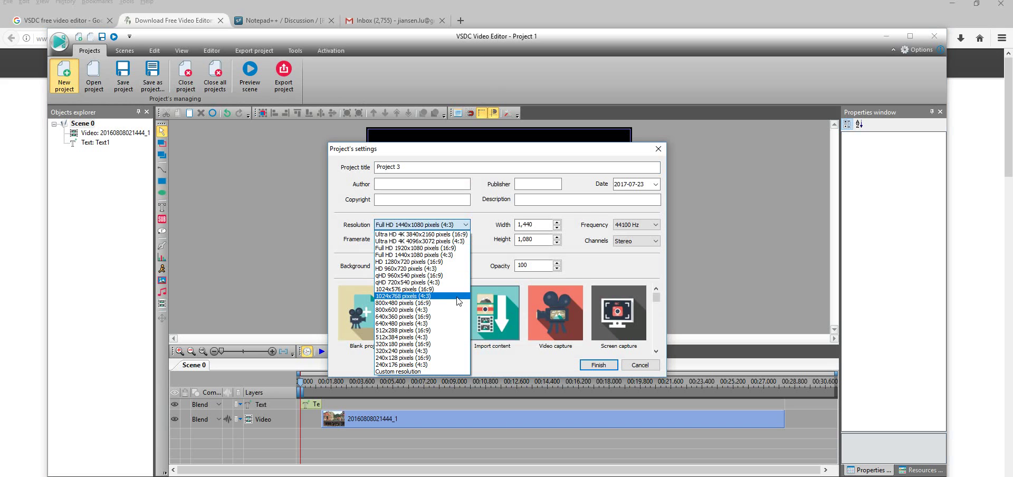
click(481, 235)
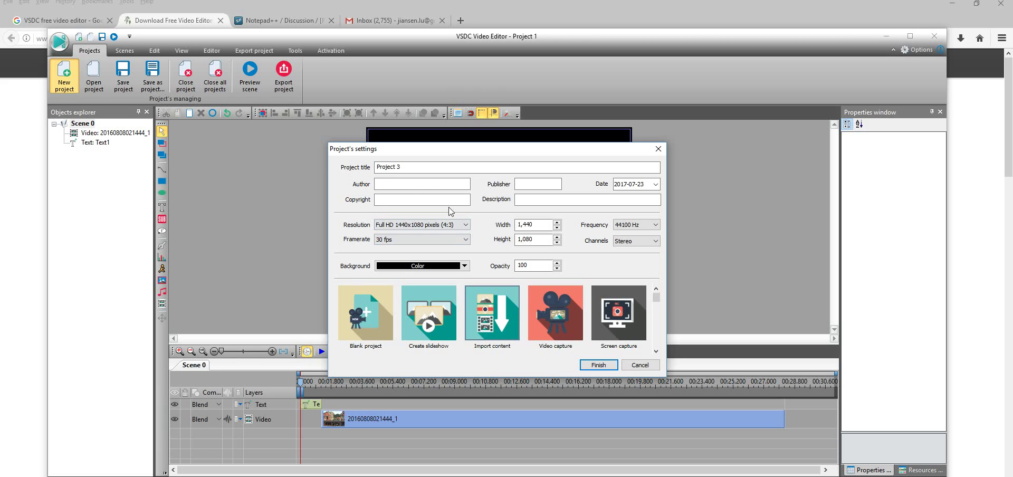
click(368, 316)
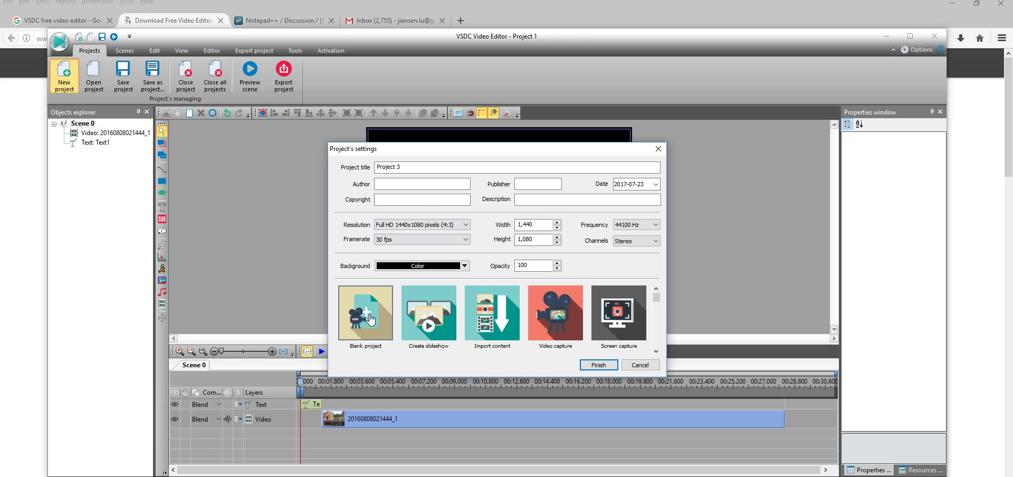
click(596, 365)
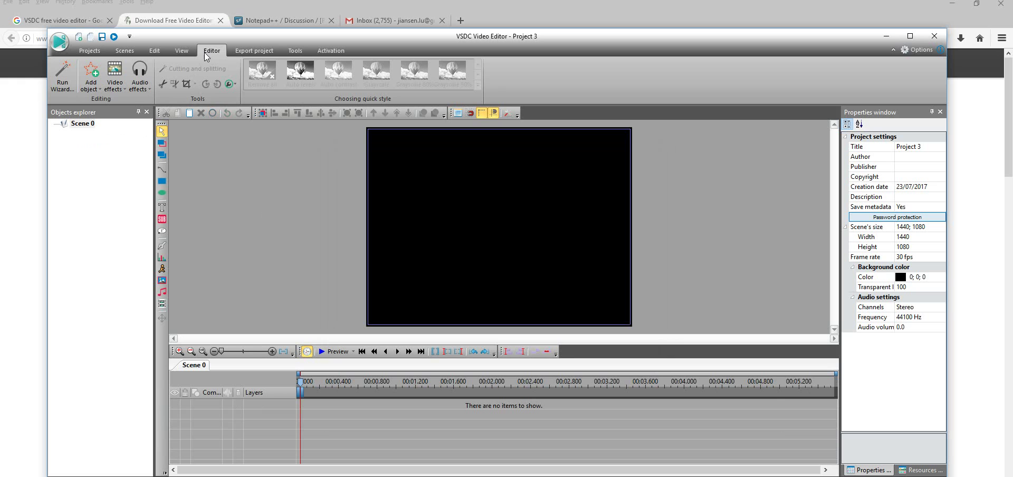
click(89, 87)
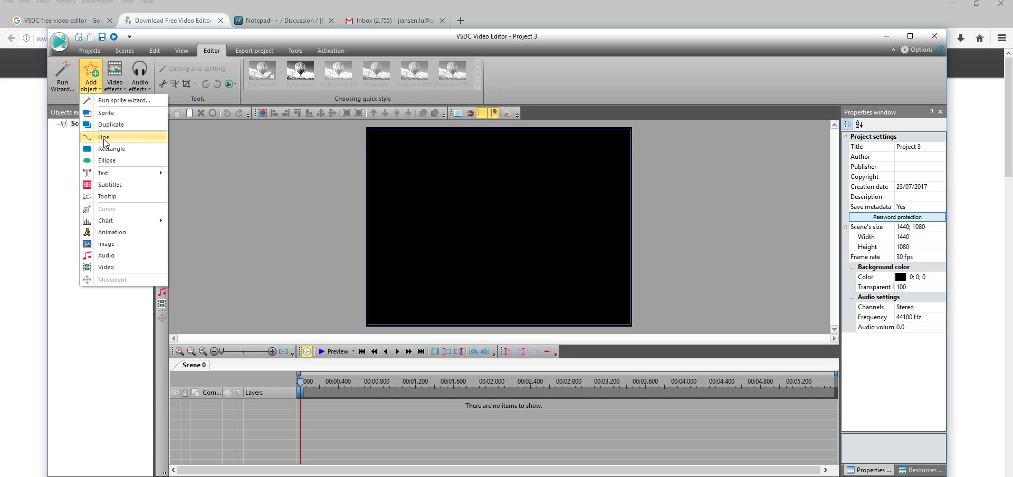
mouse_move(110, 177)
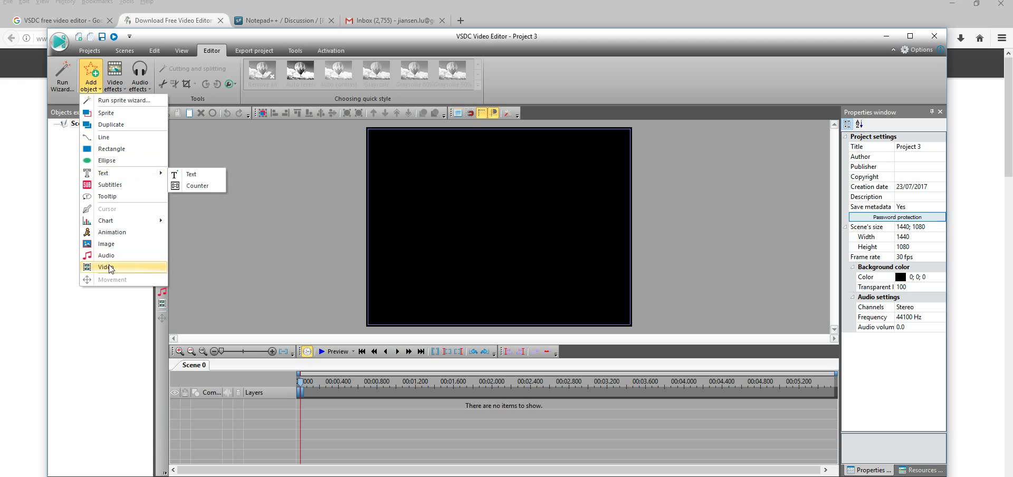
click(224, 229)
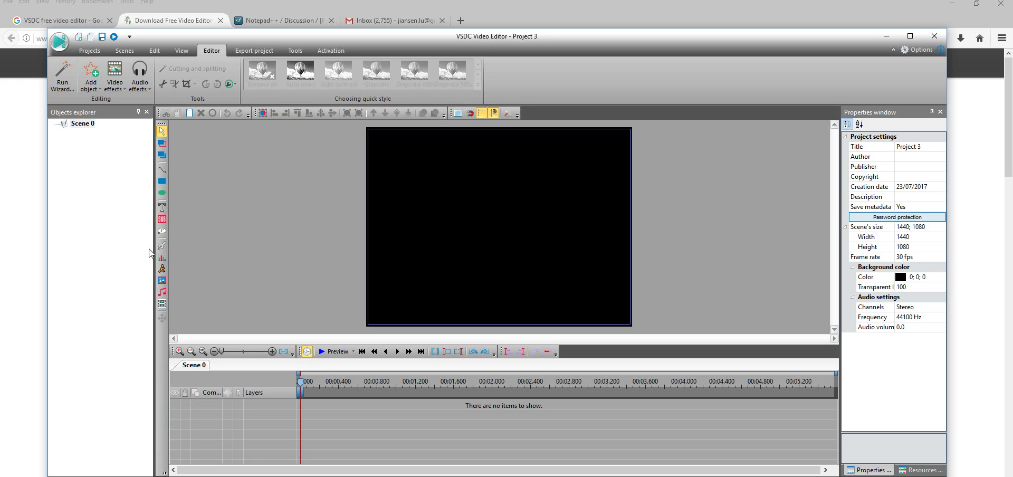
click(293, 51)
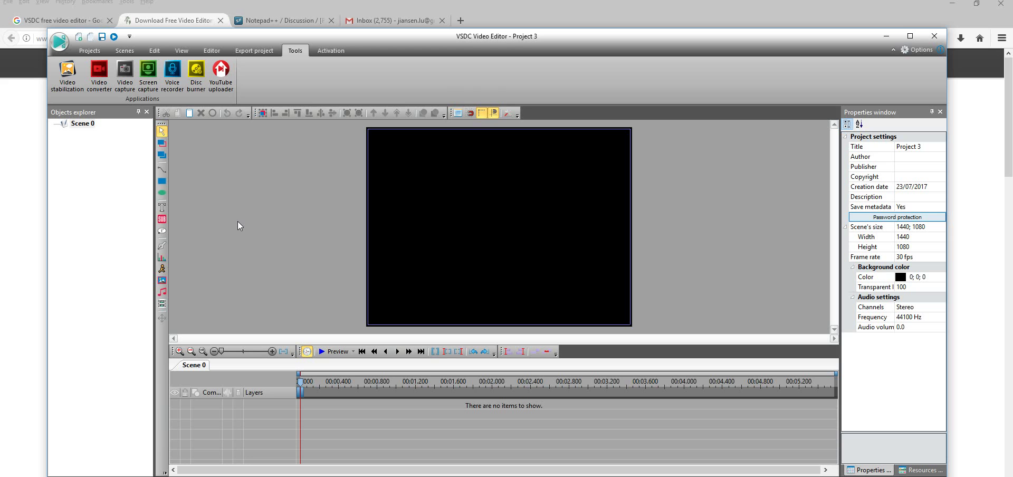
- Add a 5-second line starting at the timeline cursor, drawn diagonally from about (471, 803) to (926, 374) in the scene
click(163, 171)
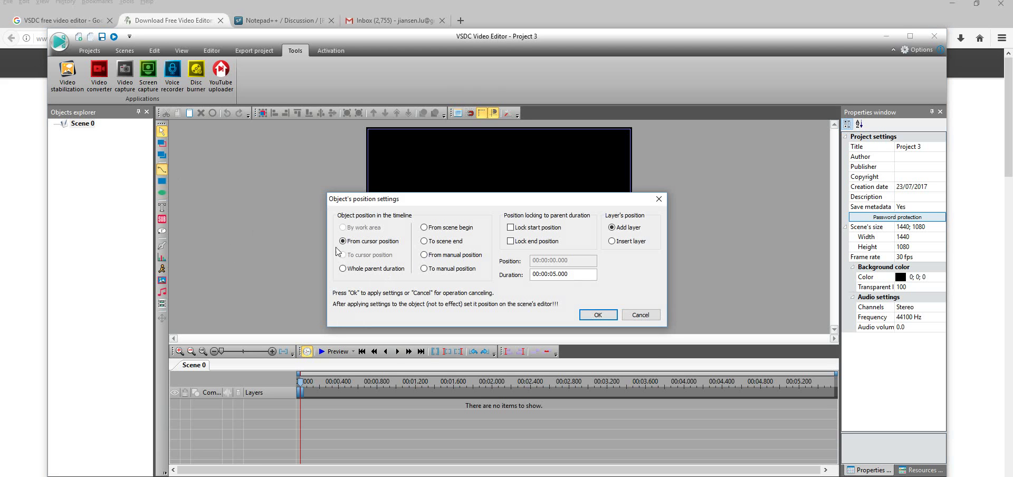
click(597, 315)
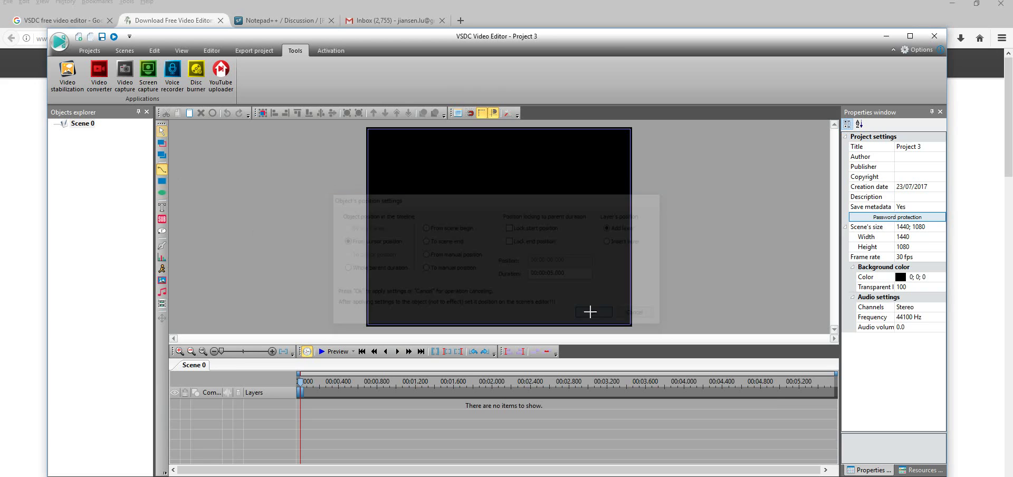
click(453, 276)
click(537, 196)
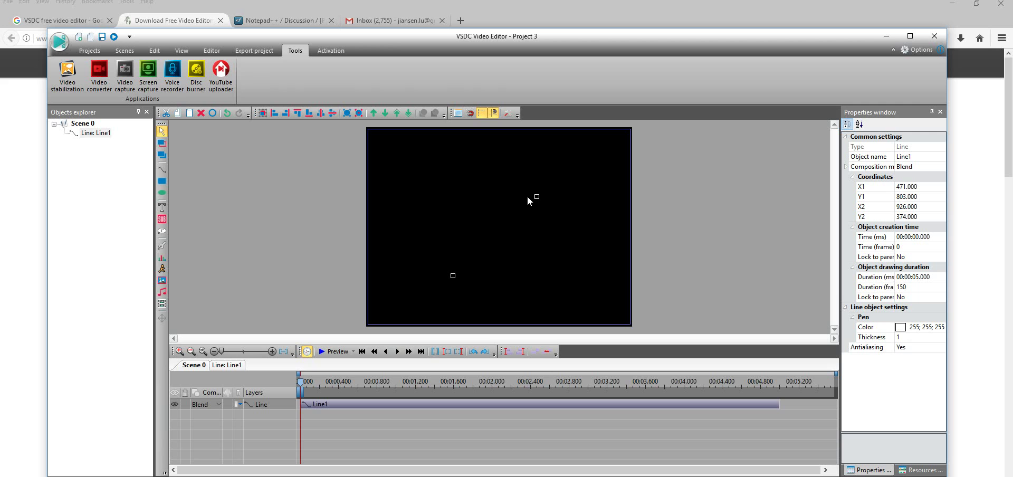
- Set the line's pen thickness to 7
click(904, 338)
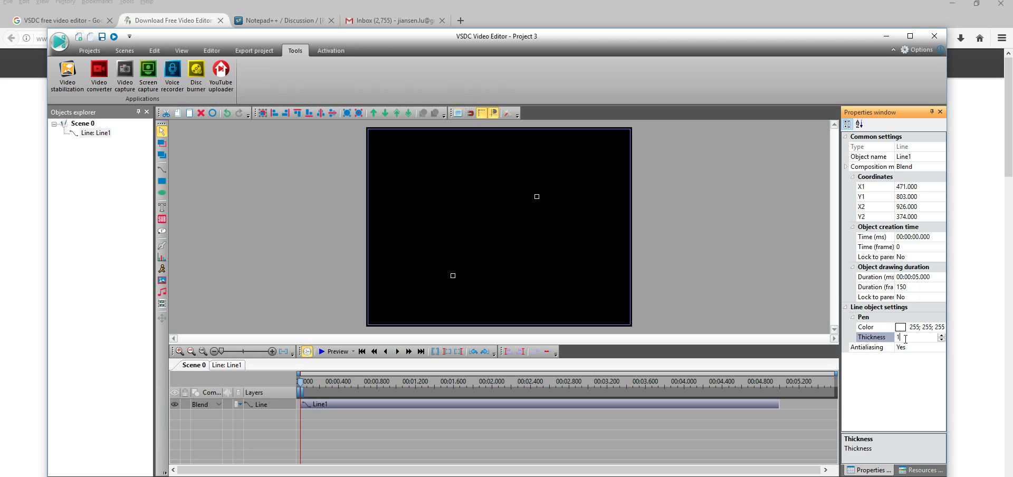
click(941, 335)
click(943, 335)
click(942, 335)
click(942, 335)
click(942, 336)
- Set the line's pen color to light red, hex FF5757
click(905, 328)
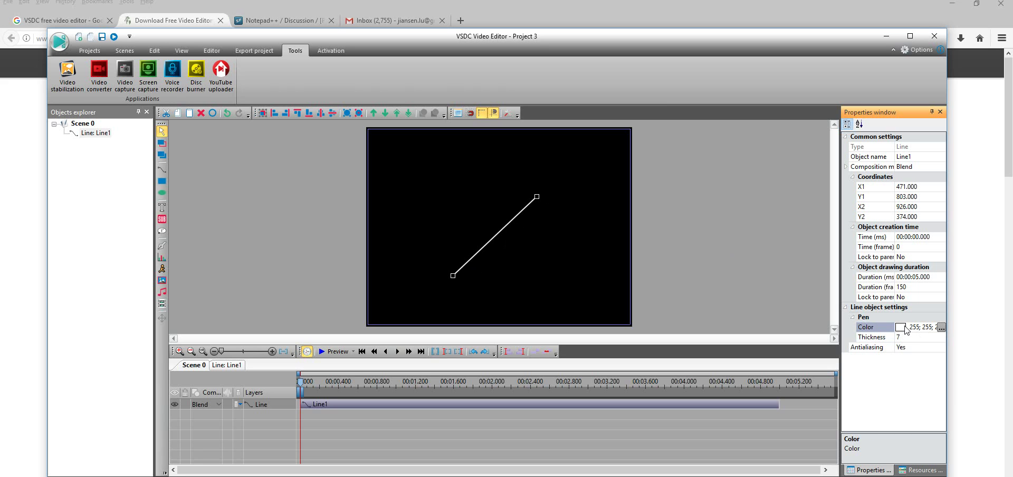
click(941, 327)
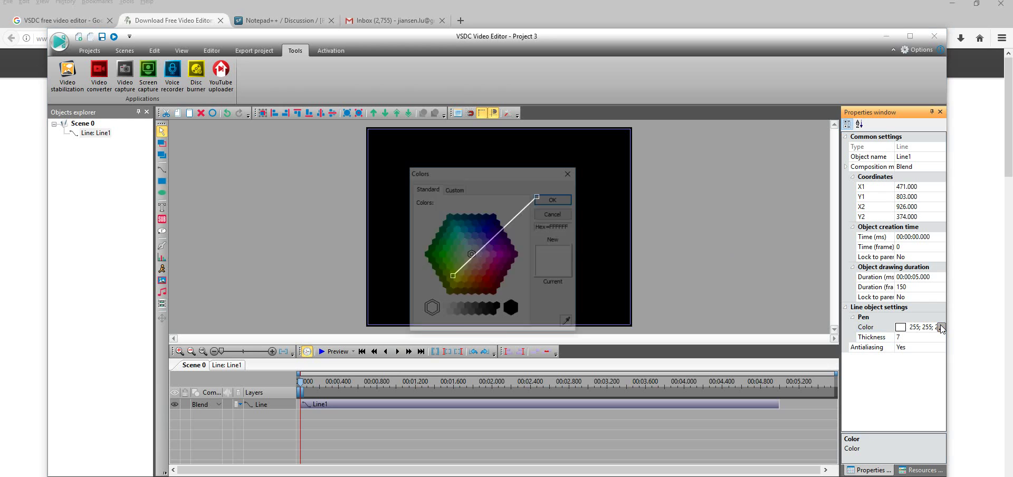
click(482, 274)
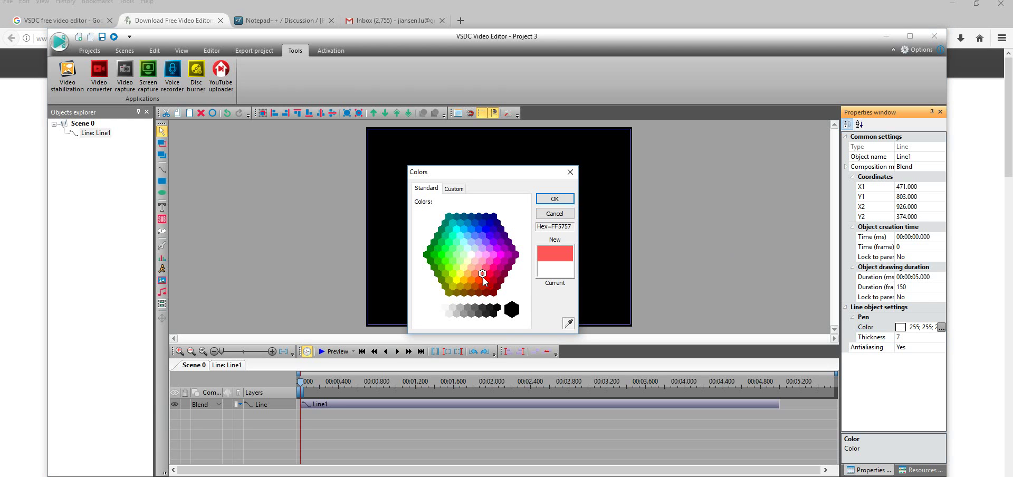
click(554, 203)
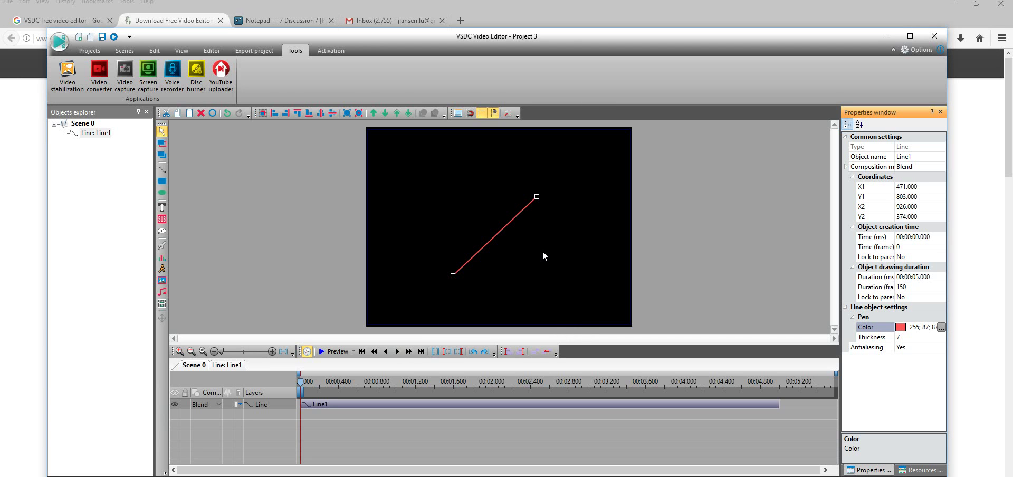
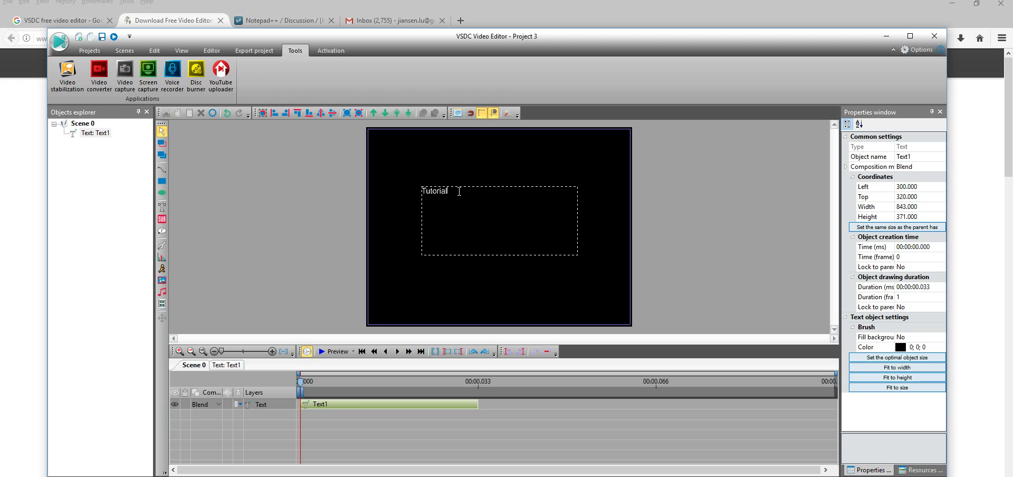
- Set the font size of the "Tutorial" text to 72 pt
drag(458, 193, 420, 191)
click(211, 51)
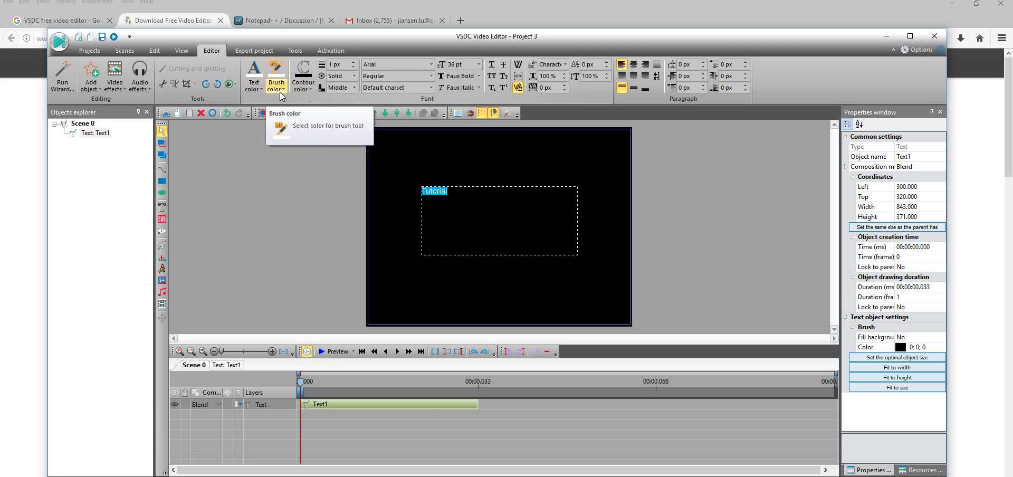
click(478, 64)
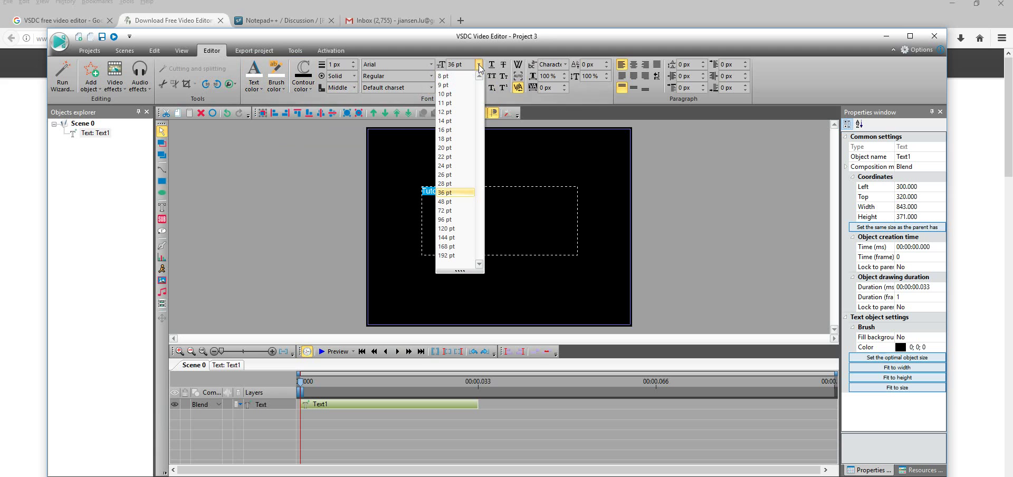
click(462, 210)
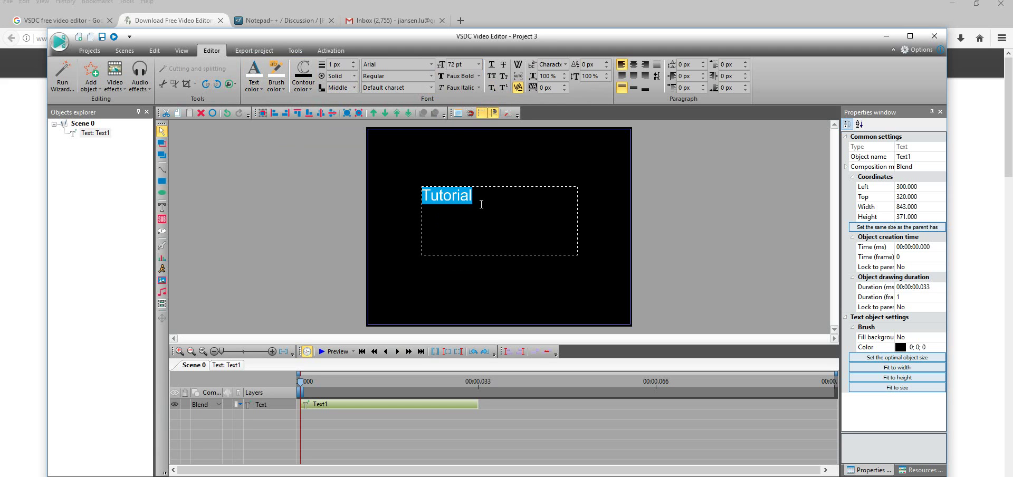
- Reselect the whole "Tutorial" text and color it standard red
click(482, 203)
key(ctrl+a)
drag(476, 202, 422, 196)
click(254, 86)
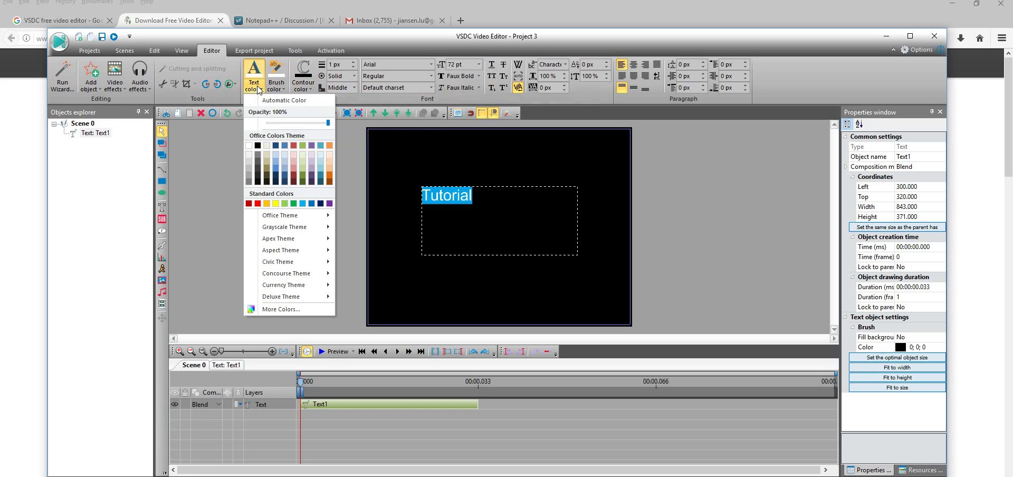
click(257, 203)
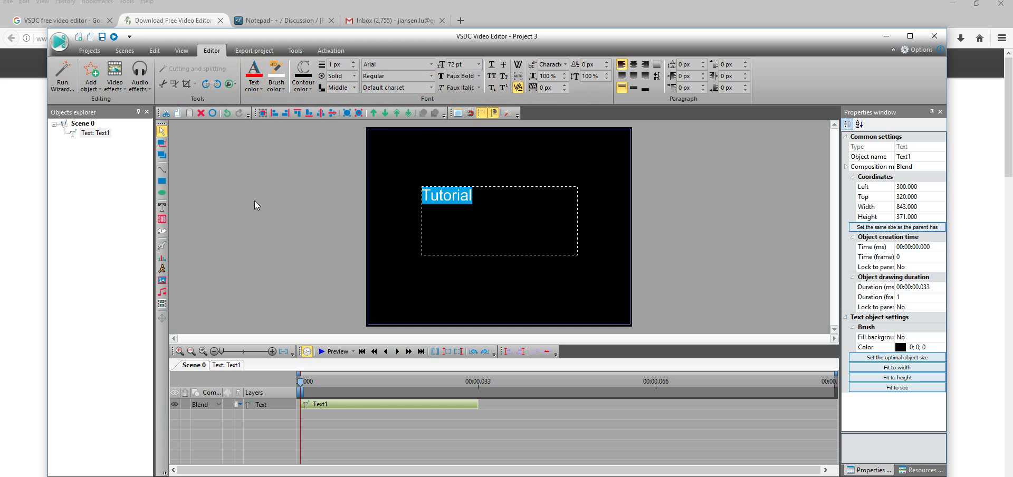
- Give the "Tutorial" text a blue theme brush color at low opacity and finish editing the text
click(277, 86)
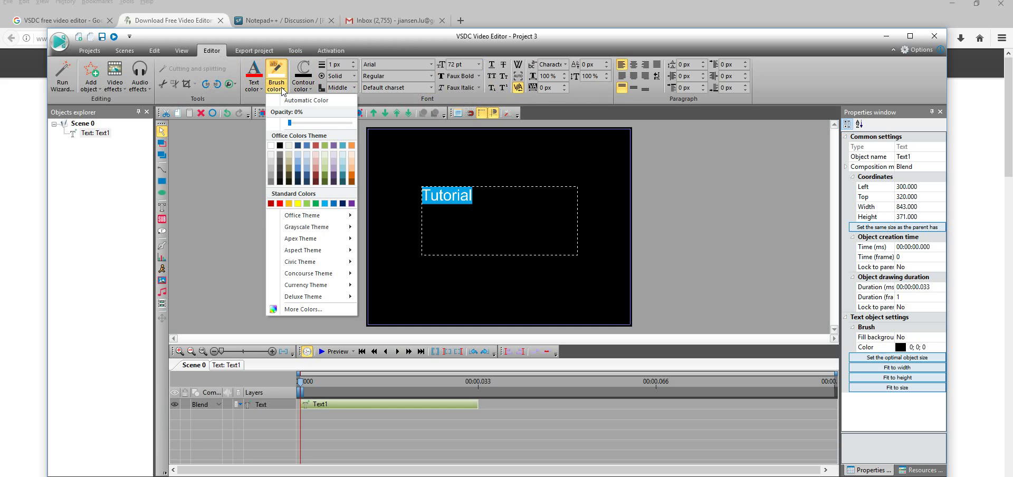
click(309, 150)
click(283, 90)
drag(349, 125, 305, 125)
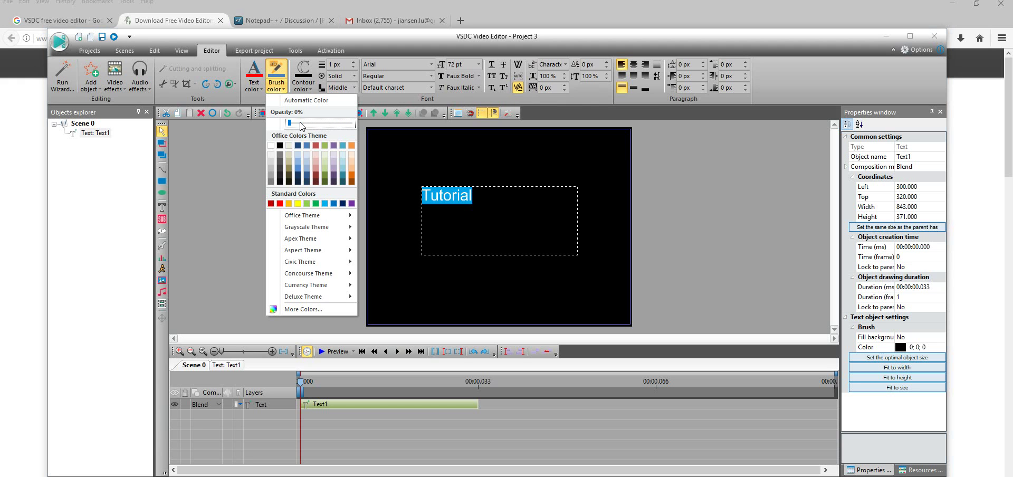
click(303, 125)
click(384, 311)
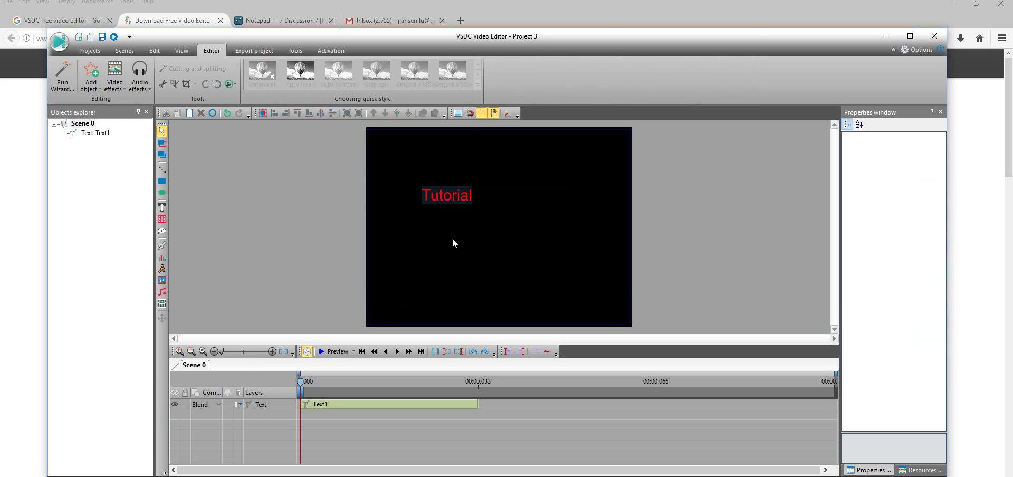
- Move the "Tutorial" text box slightly down and to the left in the scene, to about left 268, top 385
click(472, 204)
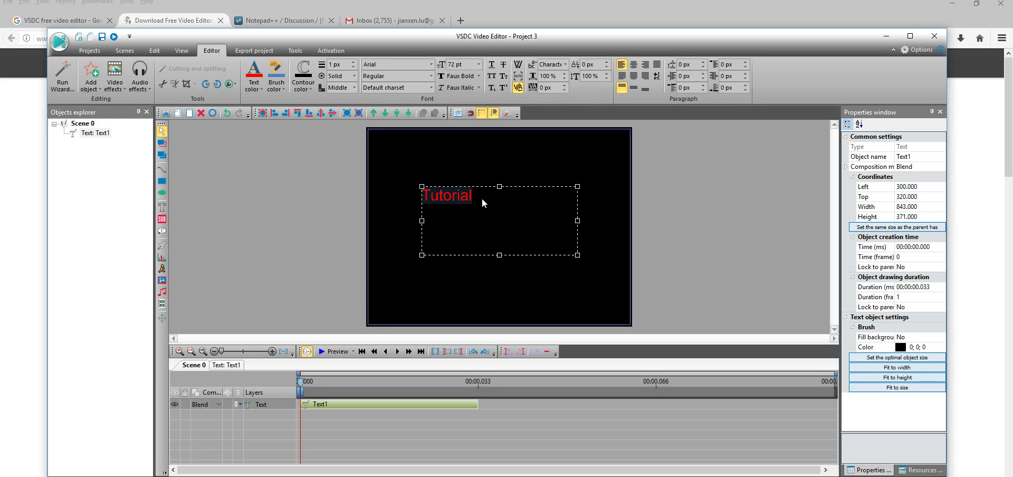
mouse_move(482, 198)
mouse_down()
mouse_move(458, 198)
mouse_move(483, 199)
mouse_move(472, 186)
mouse_move(476, 211)
mouse_up()
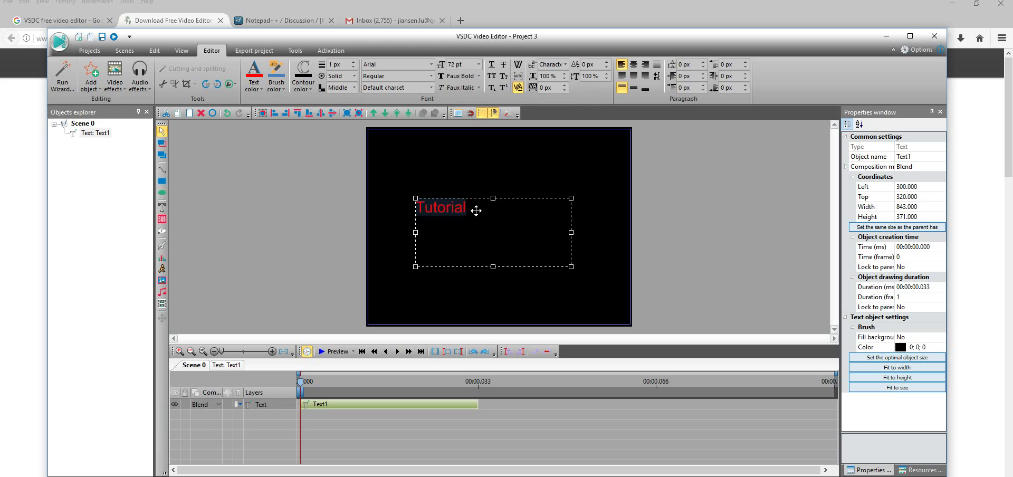
click(510, 174)
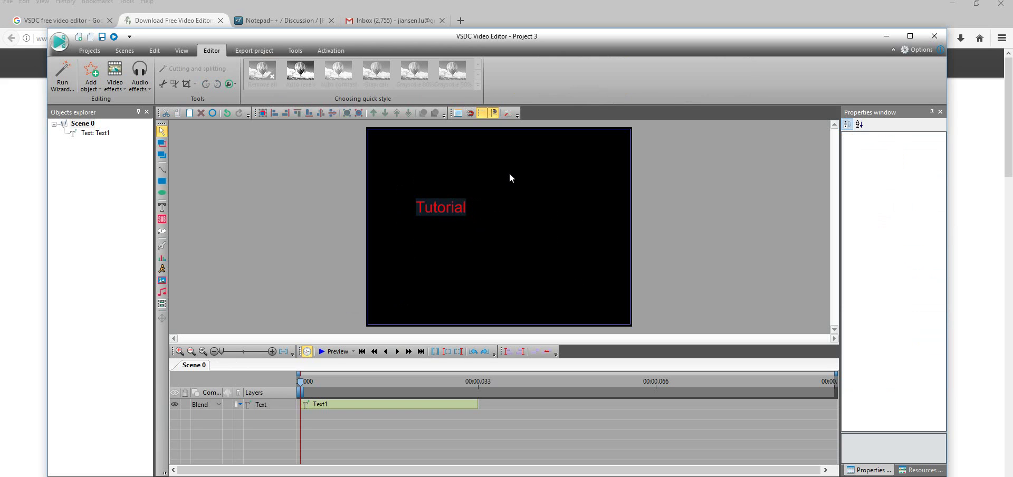
click(463, 215)
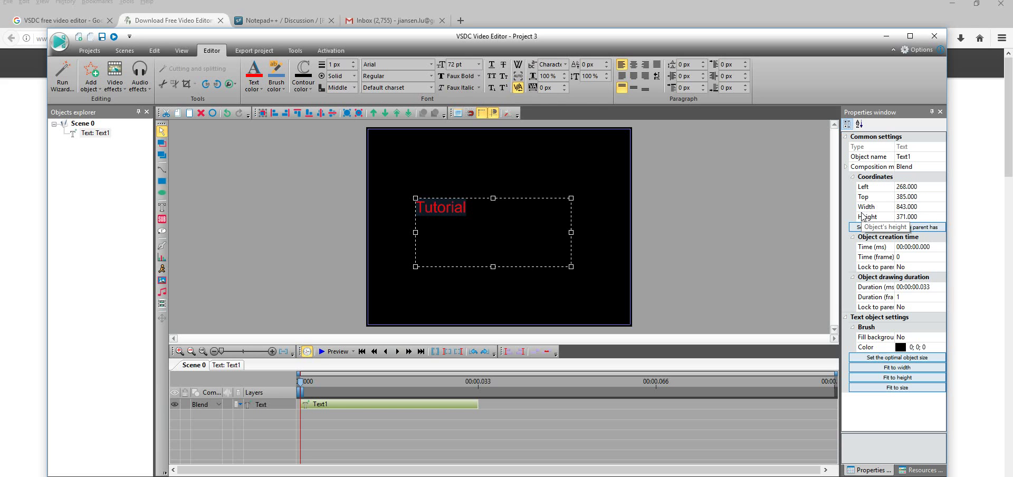
click(97, 88)
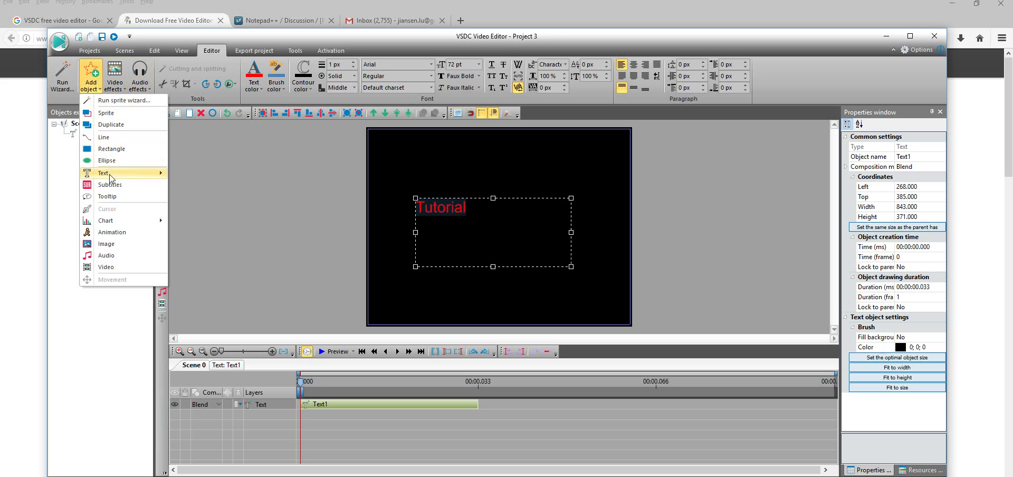
click(115, 267)
click(565, 304)
click(738, 393)
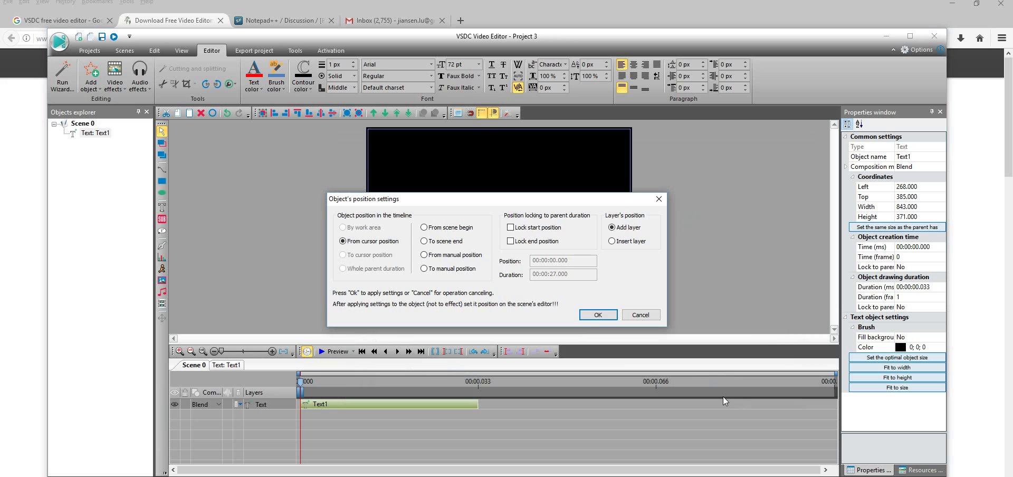
click(595, 315)
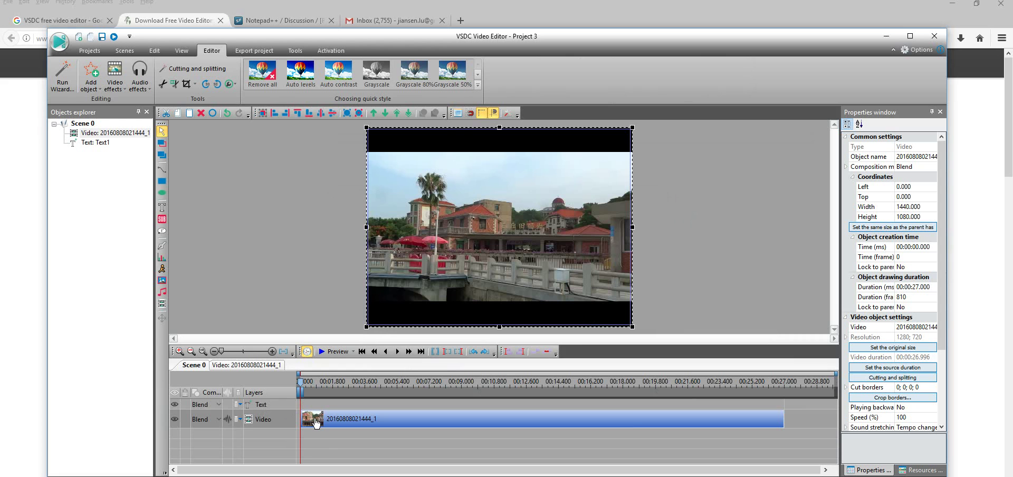
- Shift the video clip along the timeline to start at about 0.3 s and select the text clip
mouse_move(308, 423)
drag(314, 420, 316, 420)
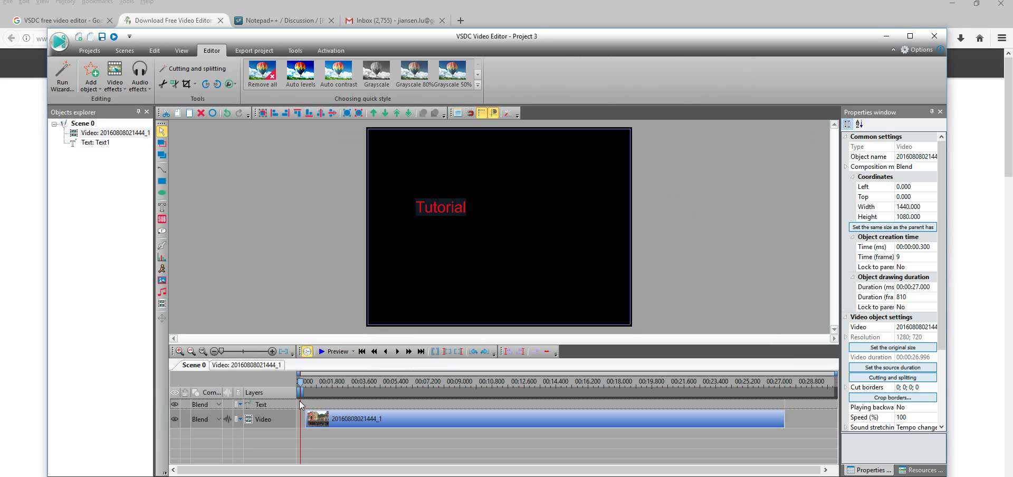
click(300, 403)
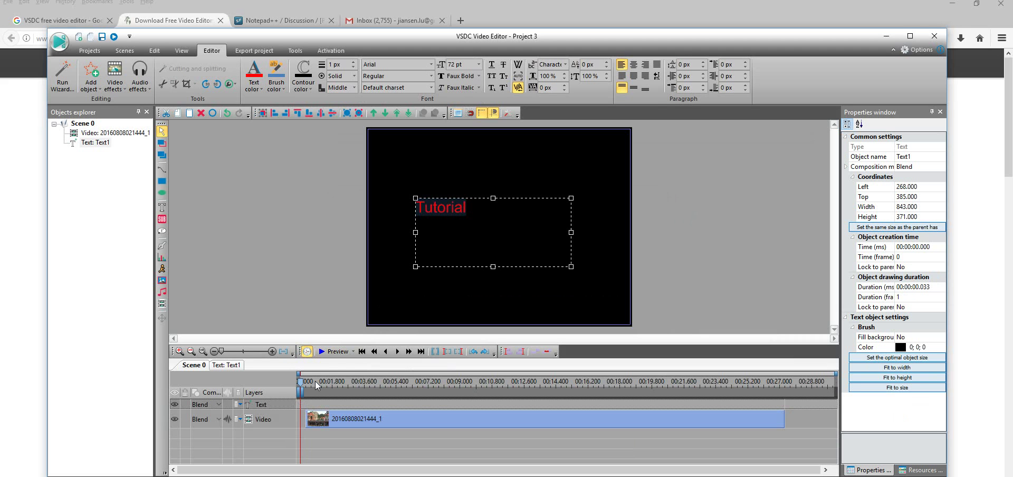
- Preview the scene, replay it from near the beginning, and close the preview
click(323, 353)
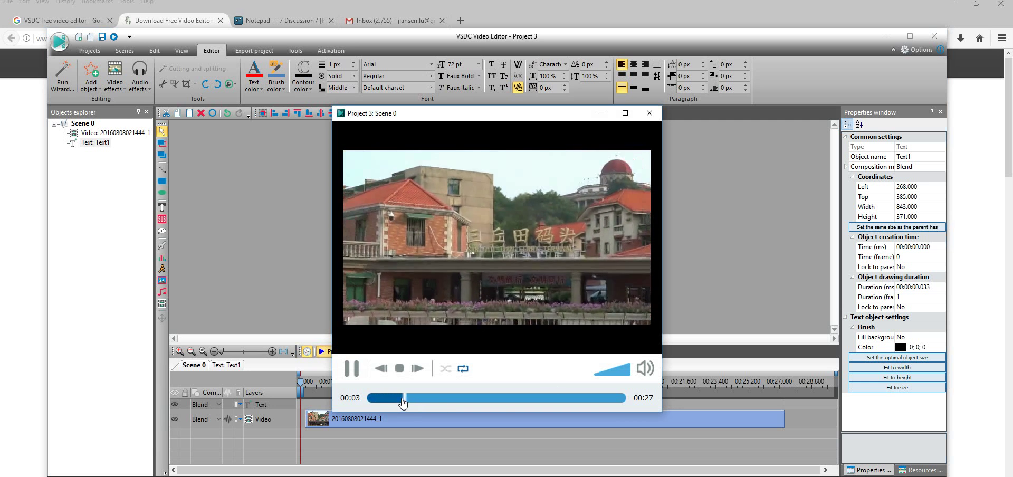
click(371, 398)
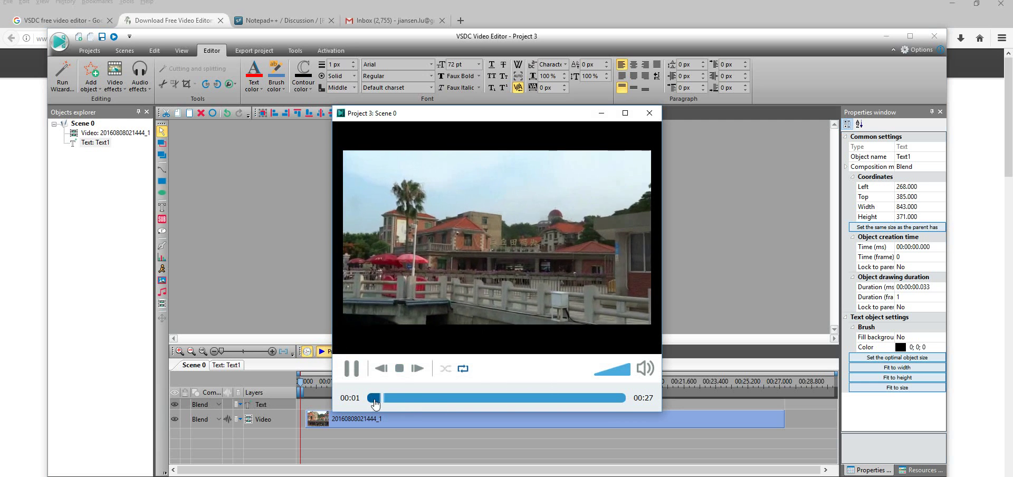
click(649, 113)
- Set the work area to the scene's first 0.4 seconds and add a line over it, drawn from about (403, 866) to (1120, 523)
drag(303, 394, 309, 394)
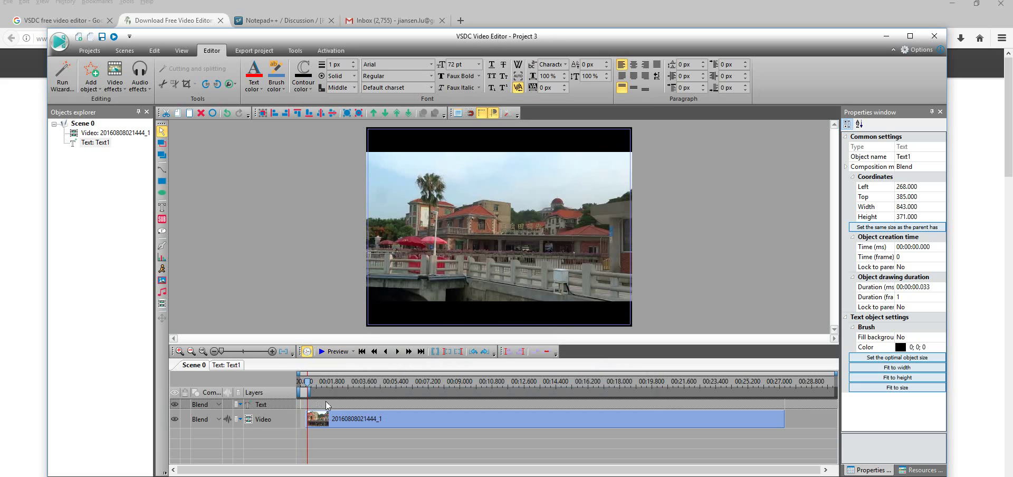
click(412, 475)
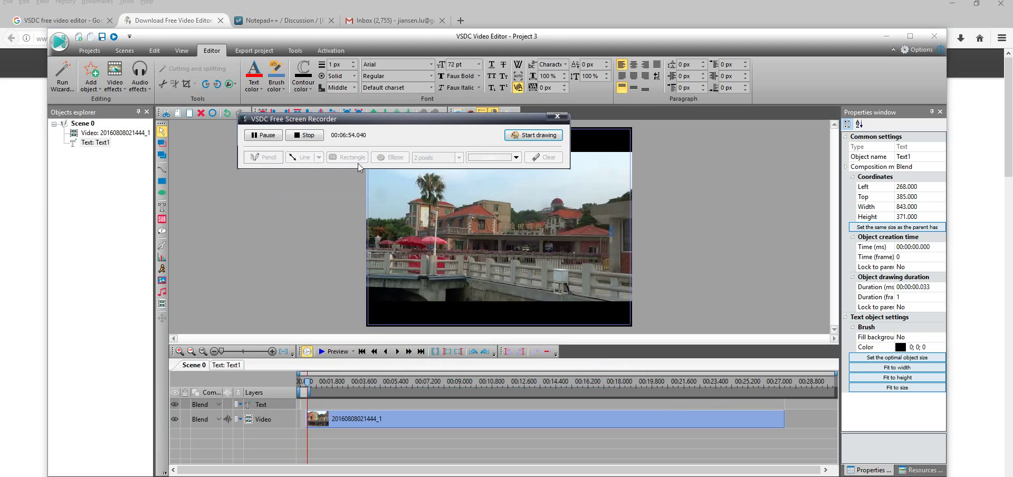
click(96, 85)
click(105, 138)
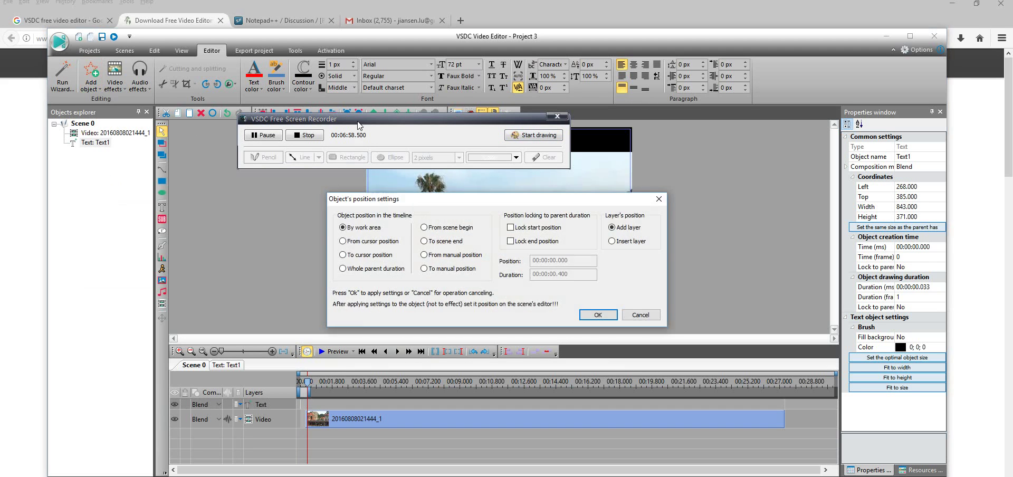
click(598, 315)
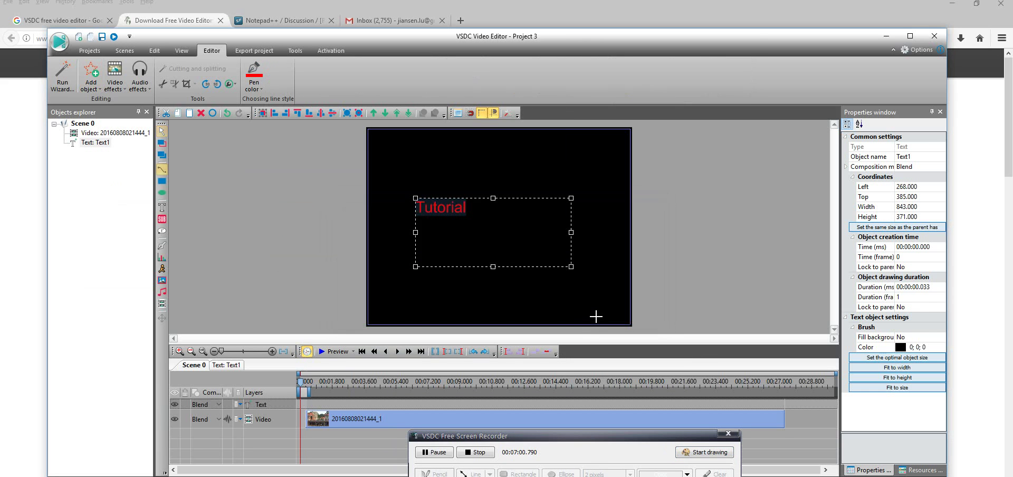
drag(440, 287, 573, 225)
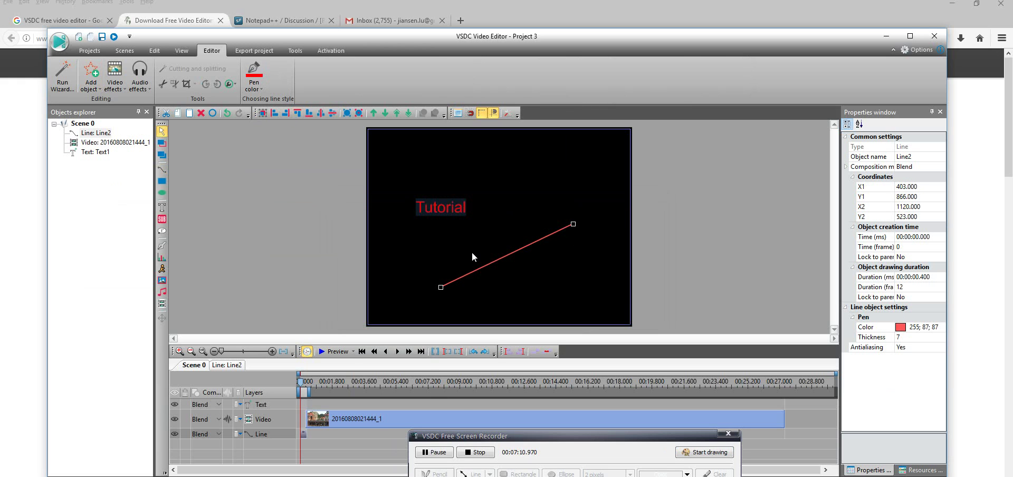
- Turn on drawing in VSDC Free Screen Recorder and draw a red 2-pixel line with arrow rising diagonally to the right into the scene
drag(495, 435, 362, 177)
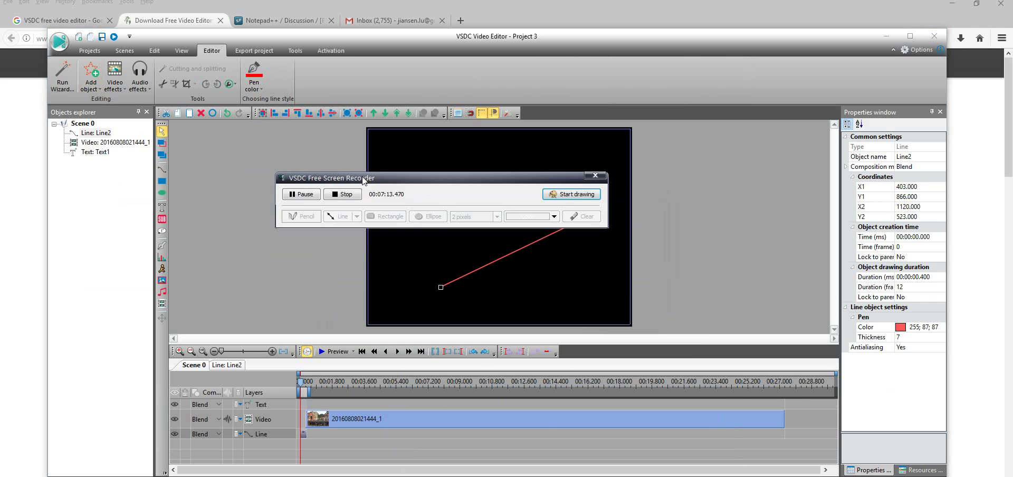
click(566, 195)
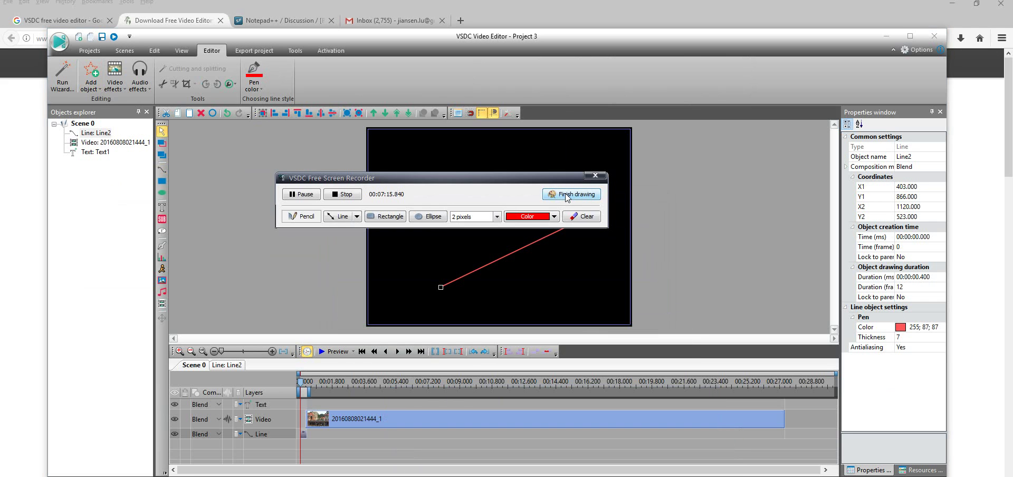
click(356, 221)
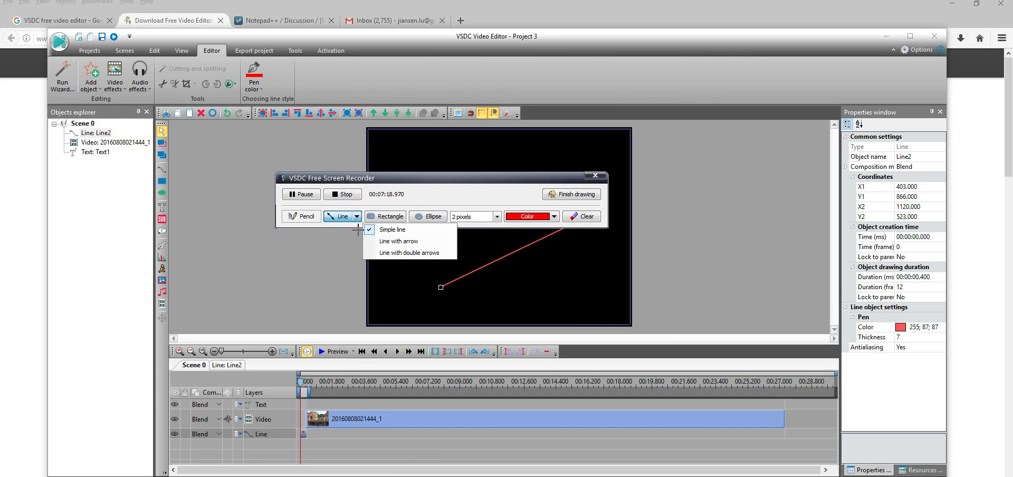
click(374, 241)
mouse_move(294, 318)
mouse_down()
mouse_move(305, 303)
mouse_move(462, 253)
mouse_move(488, 233)
mouse_move(505, 244)
mouse_up()
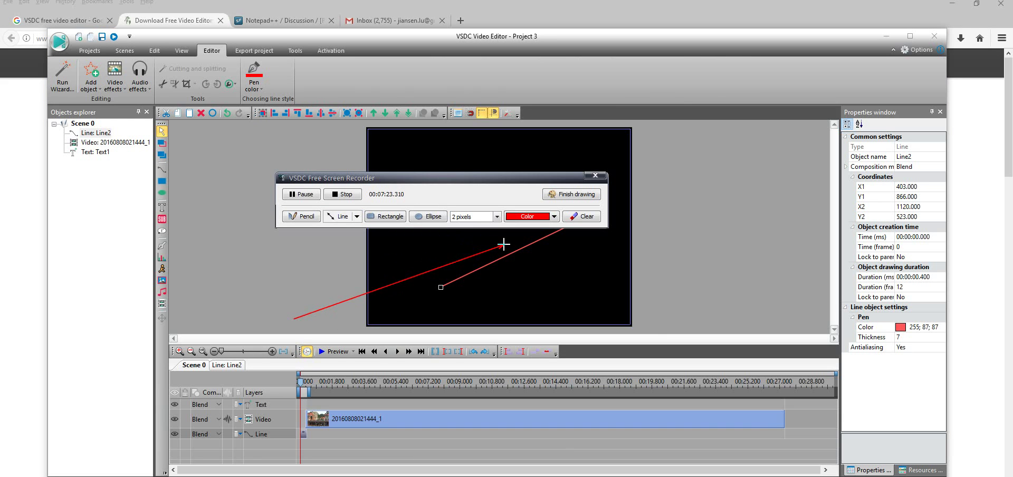
- Draw a red rectangle around the recorder window and a small freehand pencil loop just below its lower-left corner
click(385, 217)
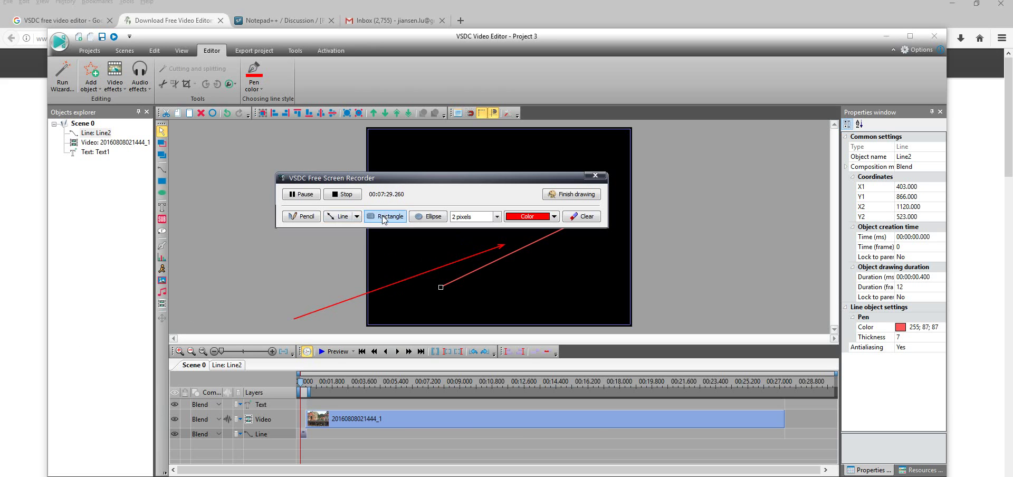
drag(237, 143, 676, 272)
click(307, 218)
mouse_move(248, 292)
mouse_down()
mouse_move(282, 268)
mouse_move(308, 272)
mouse_move(309, 294)
mouse_move(257, 294)
mouse_up()
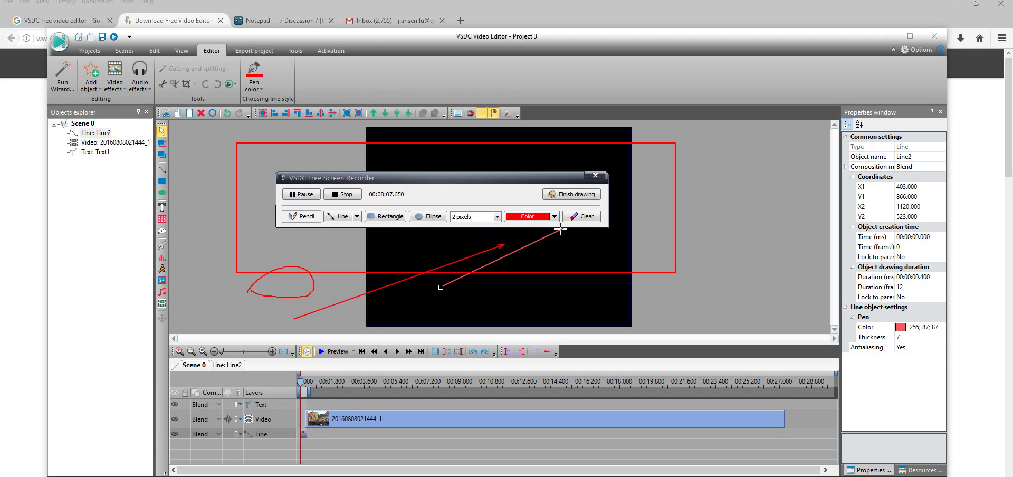
- Clear all drawn annotations from the screen and finish drawing in VSDC Free Screen Recorder
click(582, 221)
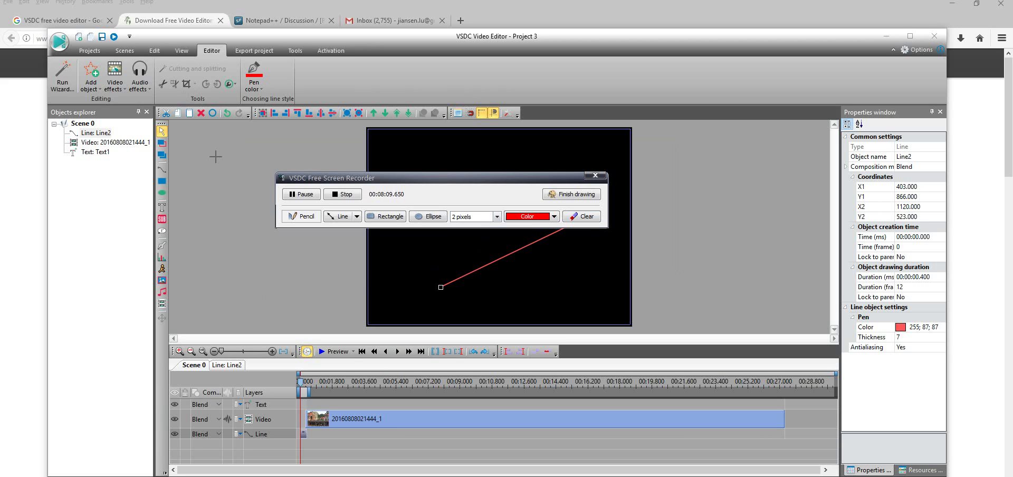
drag(215, 157, 277, 157)
click(568, 196)
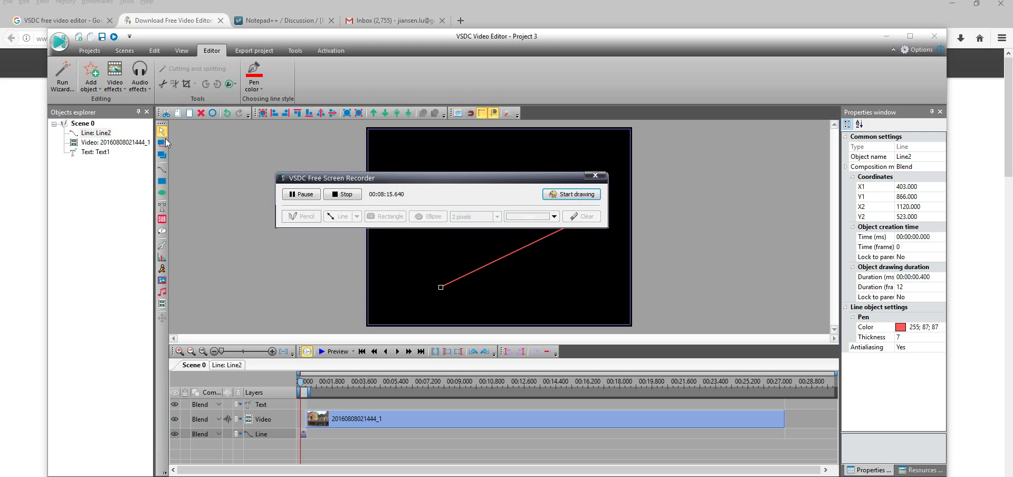
- Select the video object in Scene 0 and move the screen recorder window down, clear of the scene and timeline
click(103, 152)
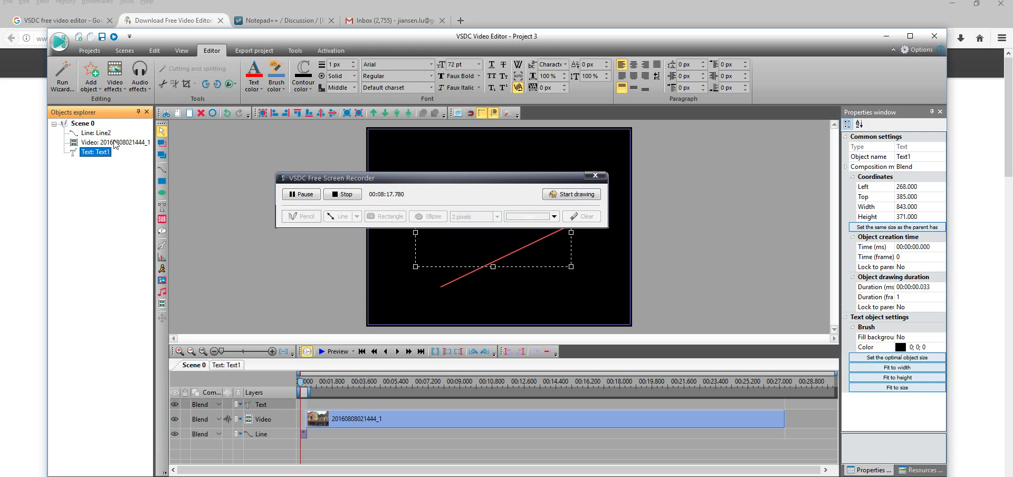
click(115, 142)
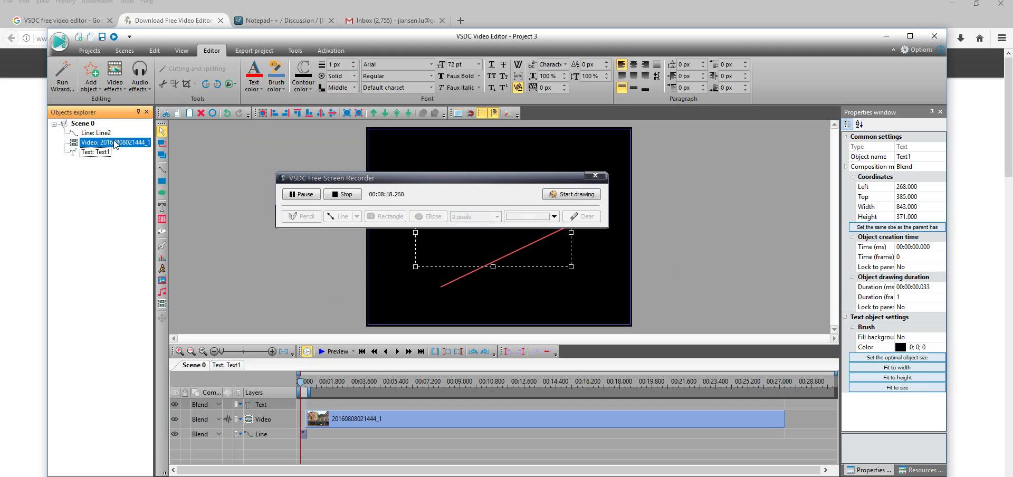
click(480, 182)
drag(479, 185, 491, 332)
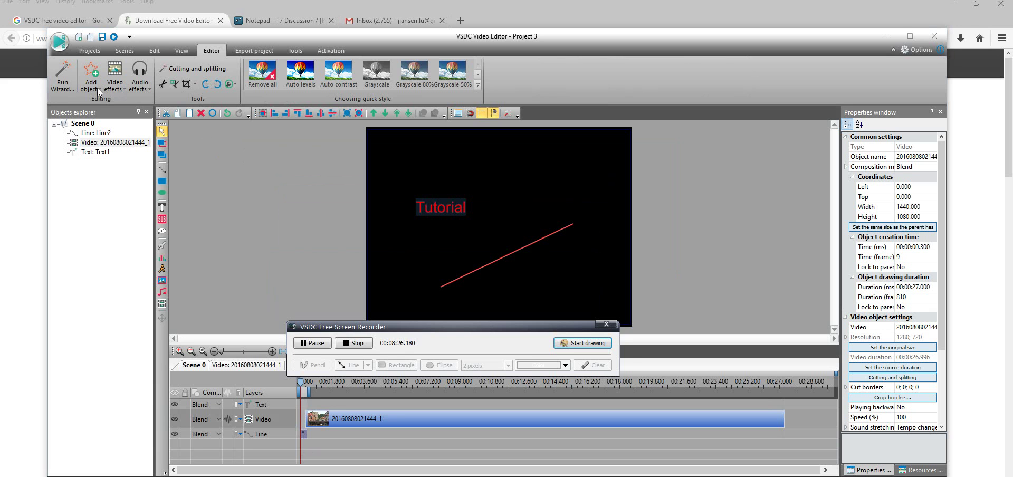
drag(529, 325, 571, 470)
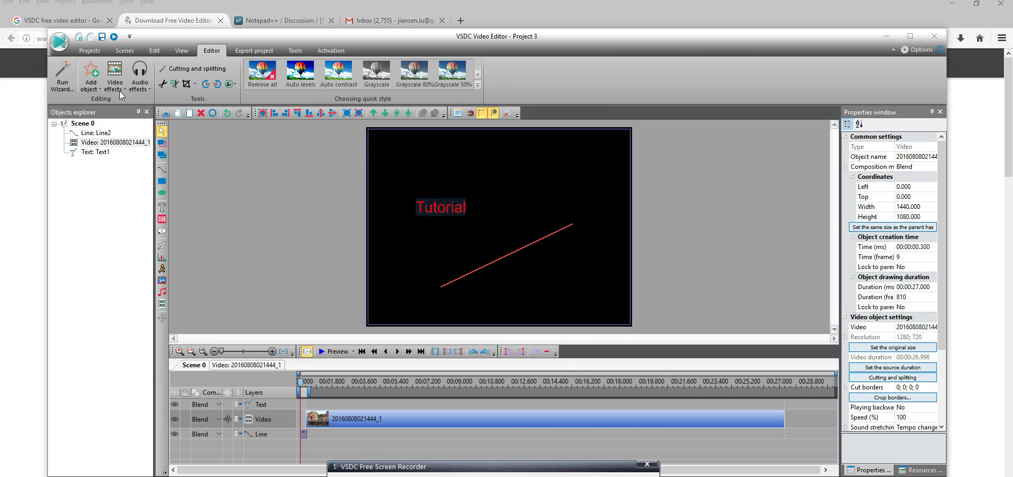
- View the object types that can be added to the scene, and try to launch the Screen capture application
click(99, 90)
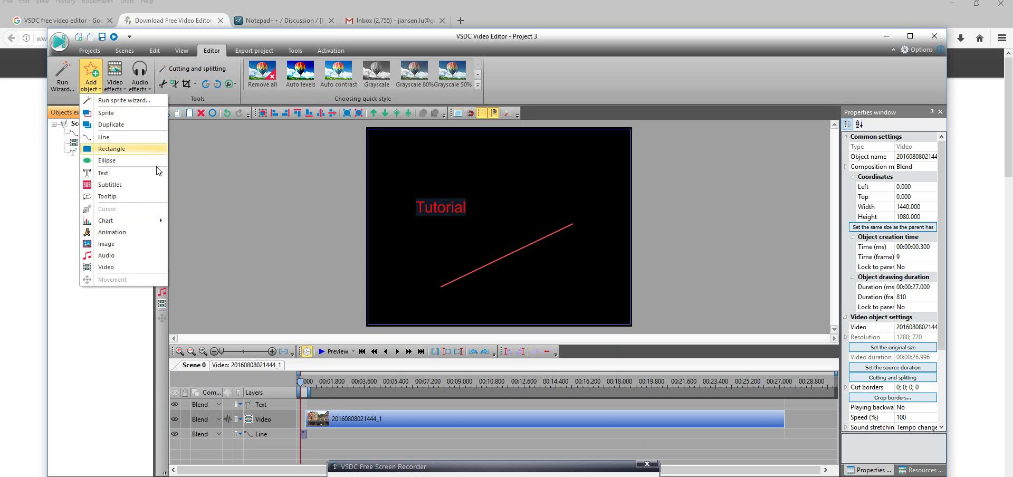
click(214, 174)
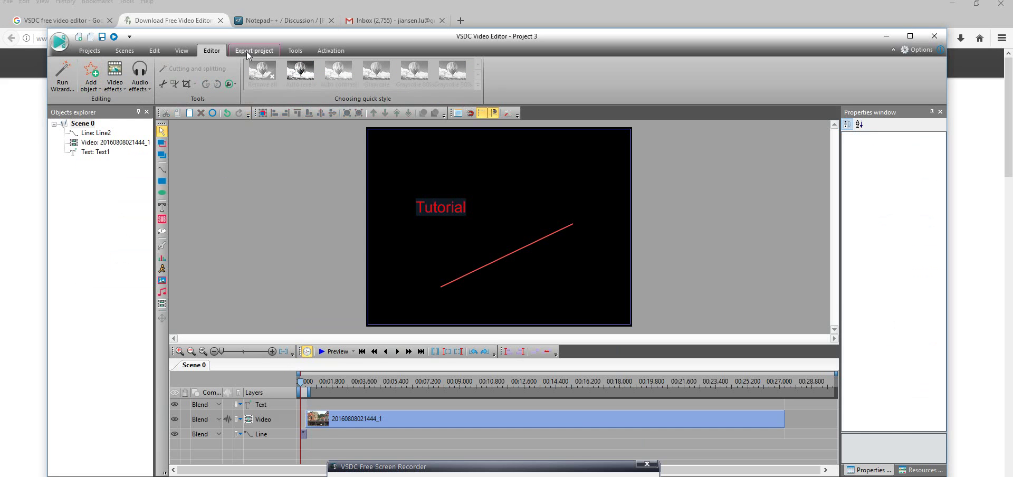
click(297, 50)
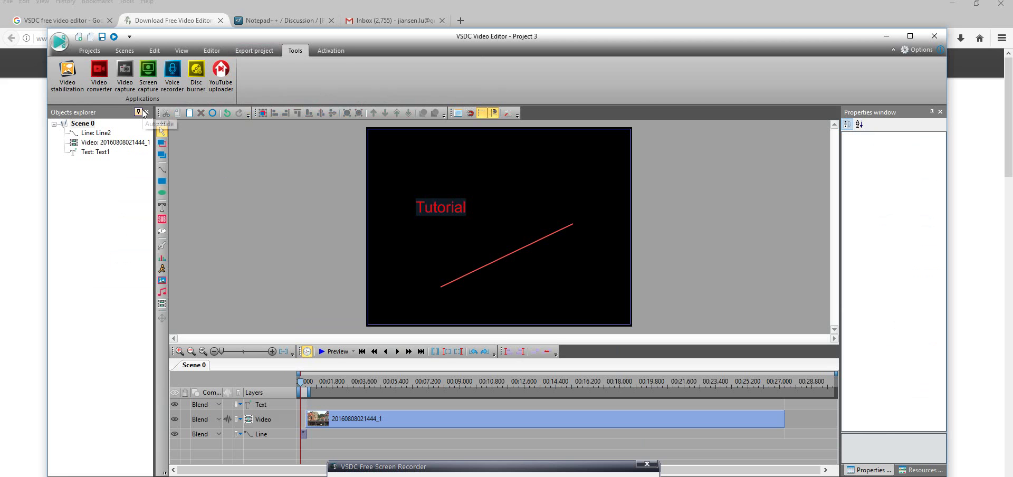
click(157, 85)
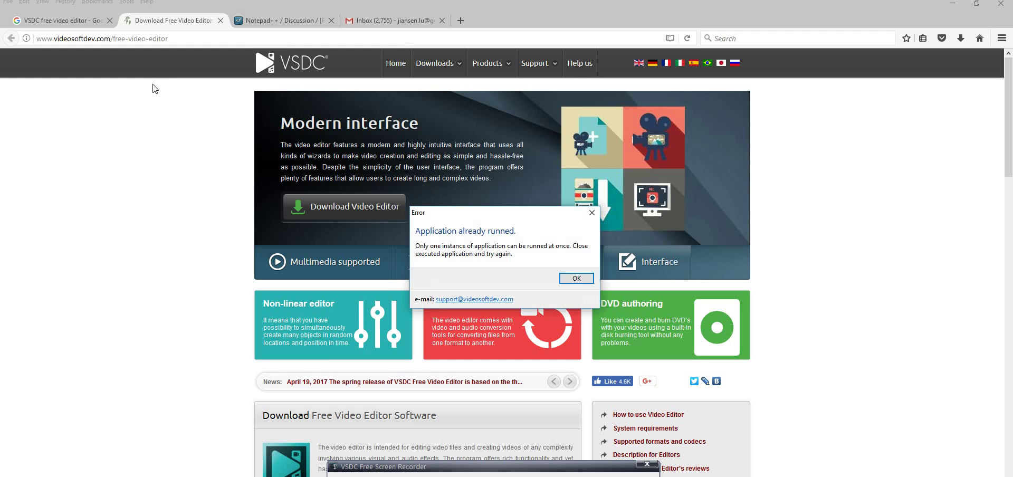
click(576, 278)
- View the recordings in the Recorded Videos folder, keeping the recorder window clear of them, and switch back to VSDC Video Editor
drag(438, 471, 351, 221)
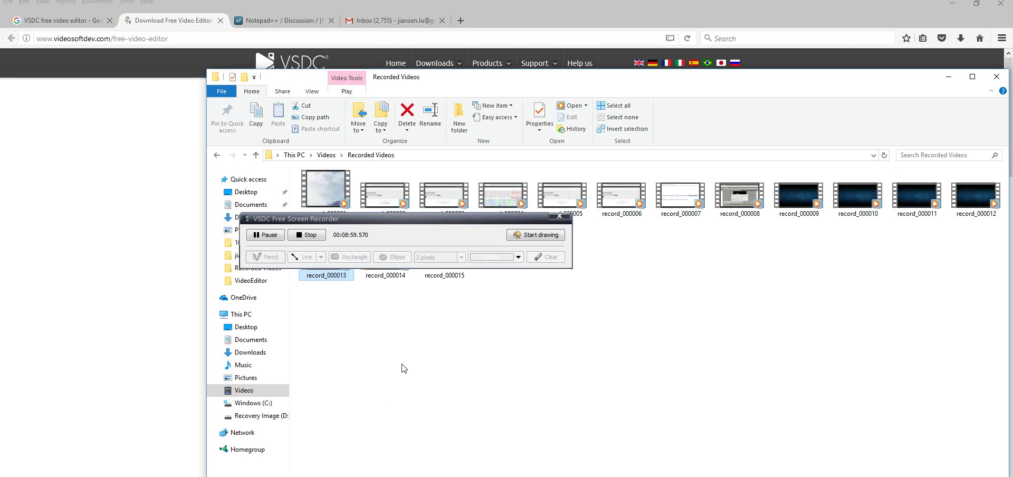
drag(444, 223, 467, 458)
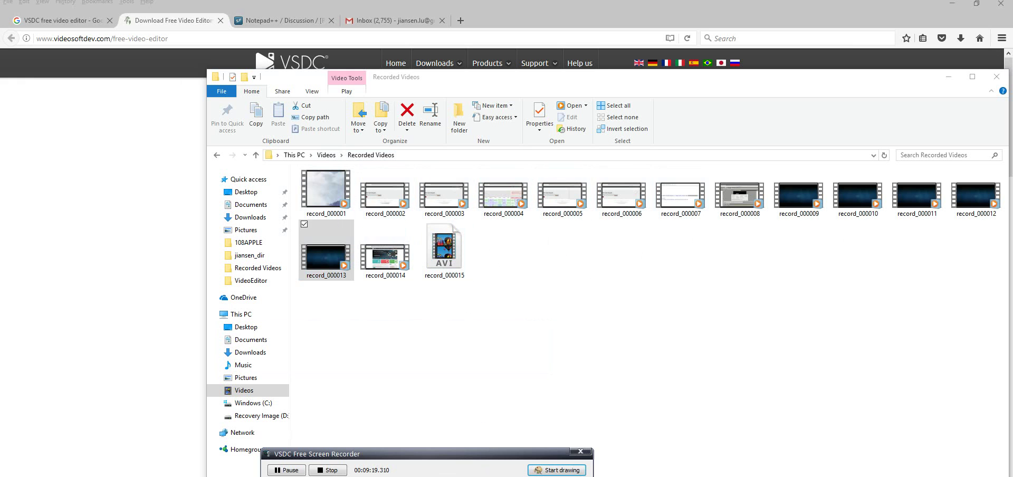
key(alt+Tab)
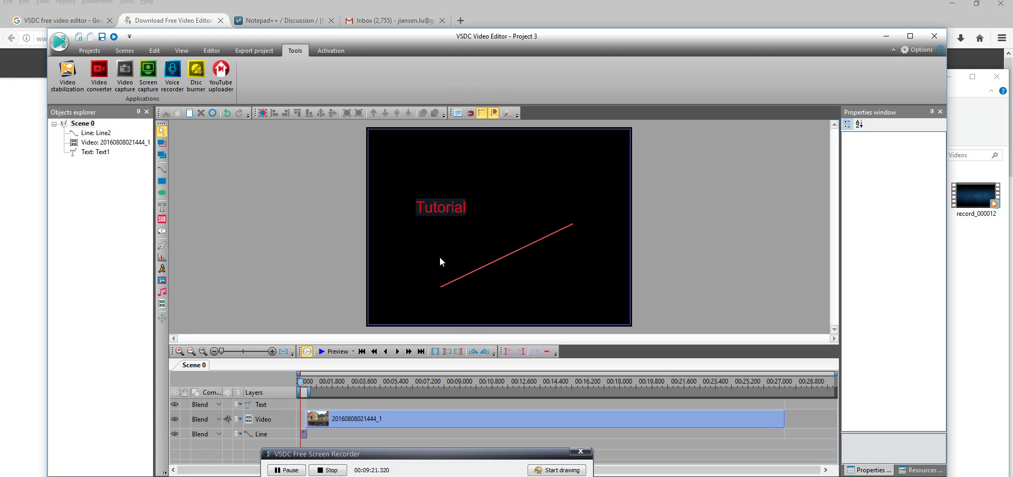